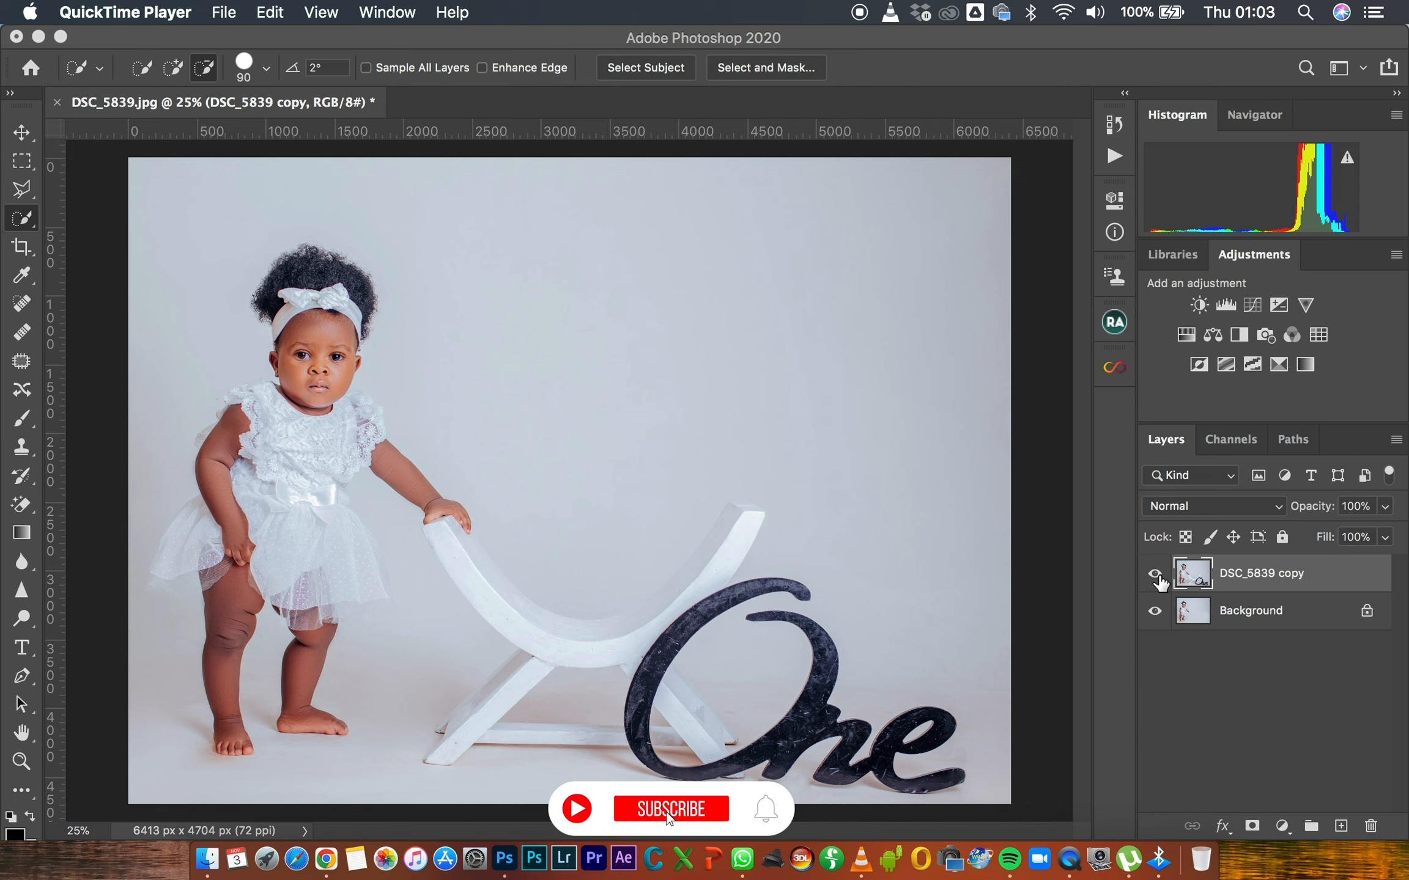
Compare the photo with the DSC_5839 copy layer hidden and shown.
left_click(1157, 578)
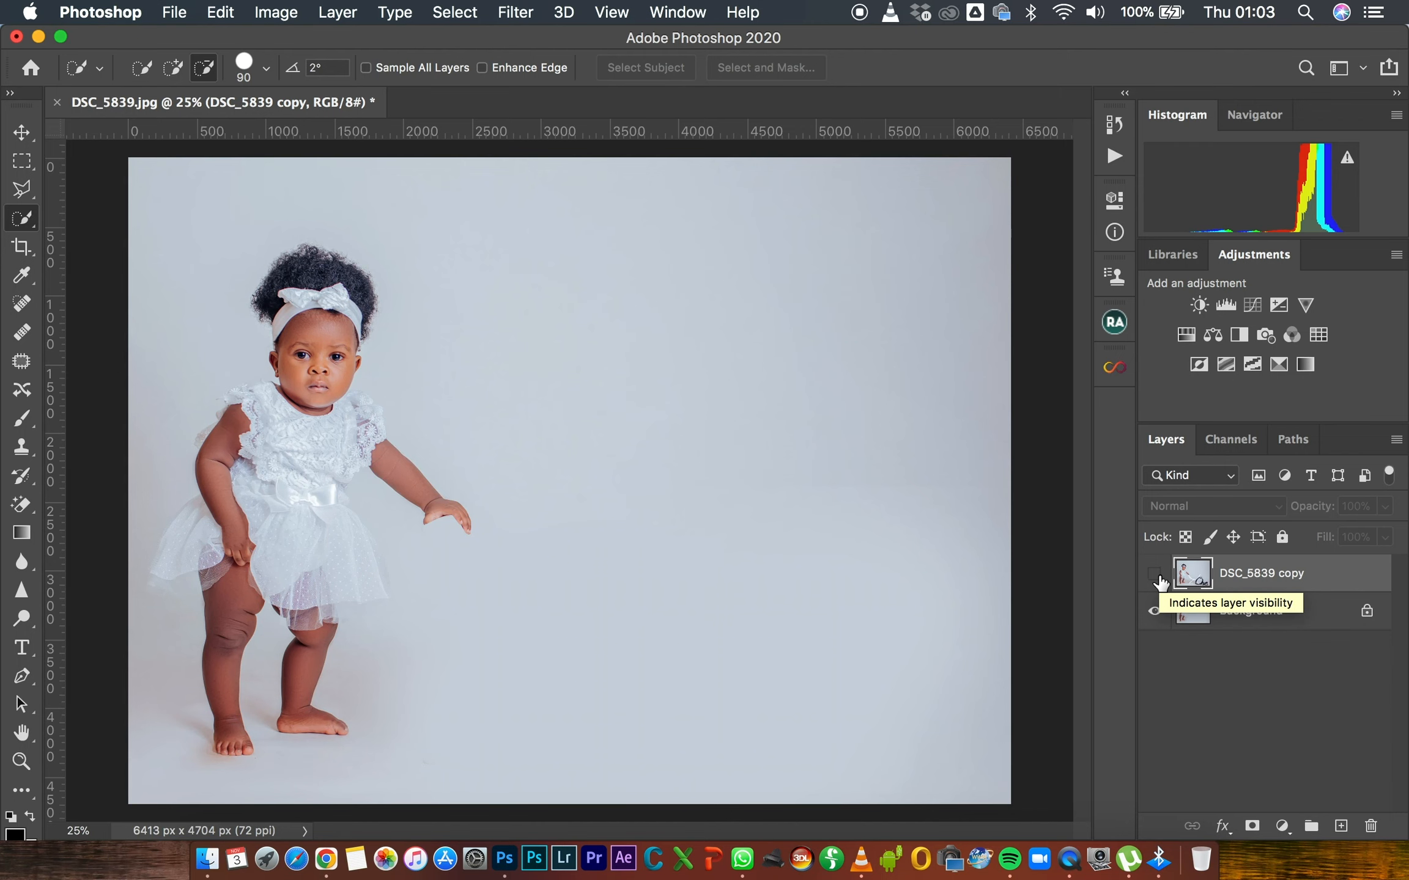
left_click(1159, 580)
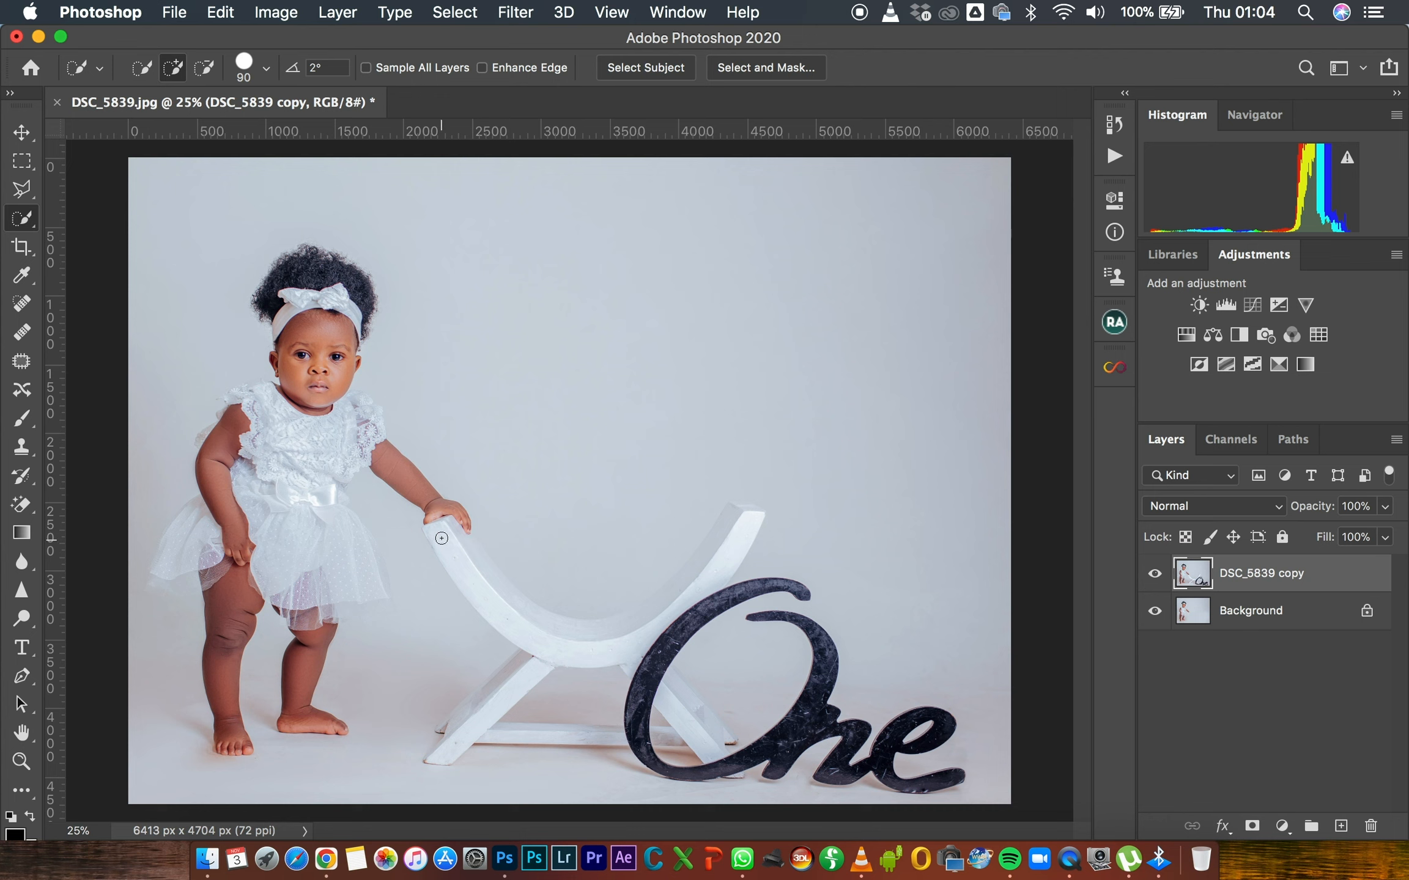
Quick-select the chair's left arm and leg, and subtract the baby's dress and legs from the selection.
mouse_move(435, 530)
left_mouse_down()
mouse_move(483, 643)
mouse_move(463, 719)
left_mouse_up()
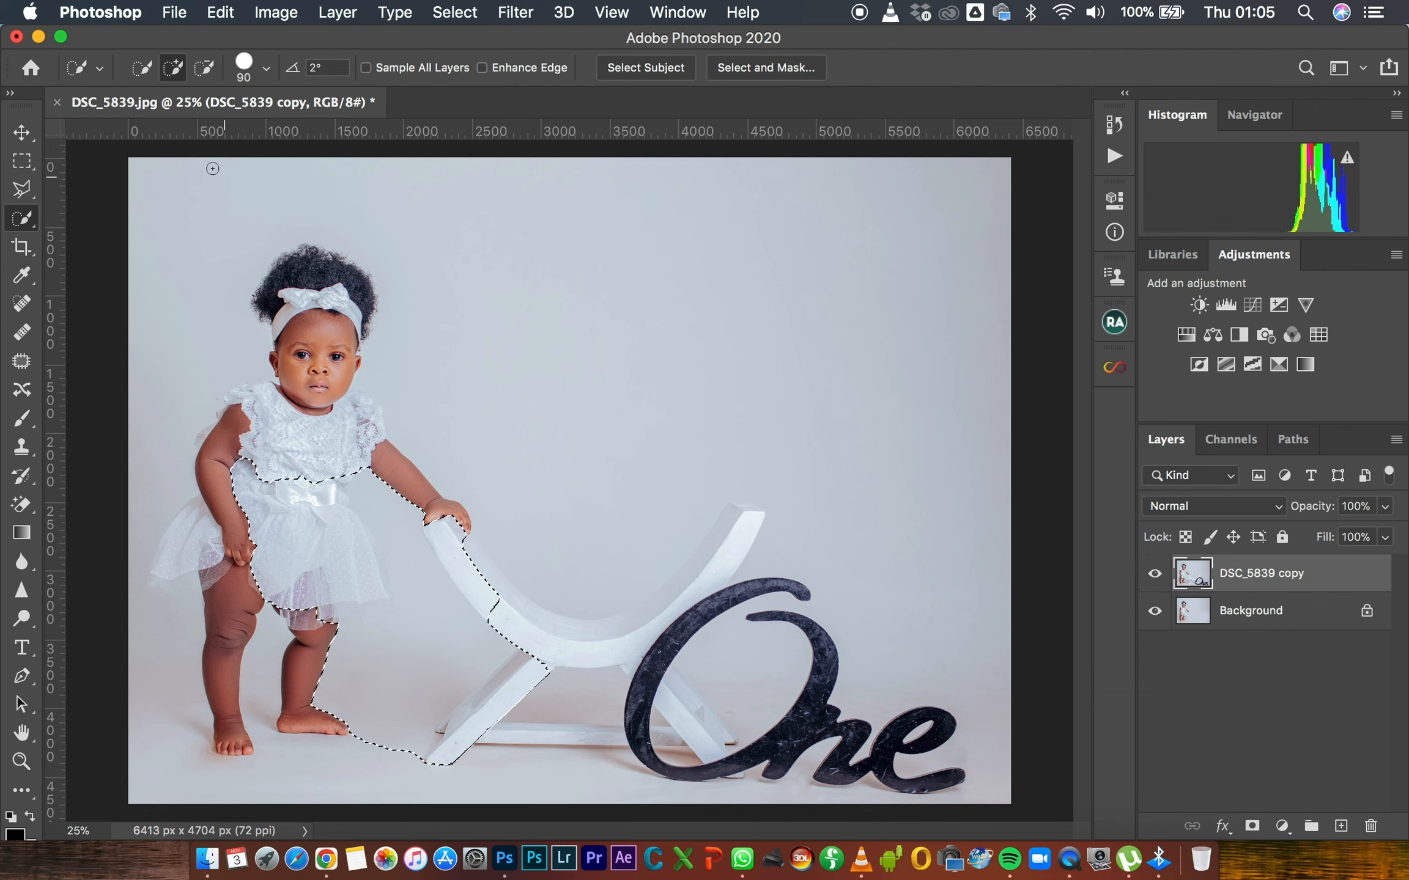
left_click(205, 67)
mouse_move(355, 472)
left_mouse_down()
mouse_move(350, 602)
mouse_move(317, 727)
mouse_move(334, 686)
mouse_move(404, 759)
left_mouse_up()
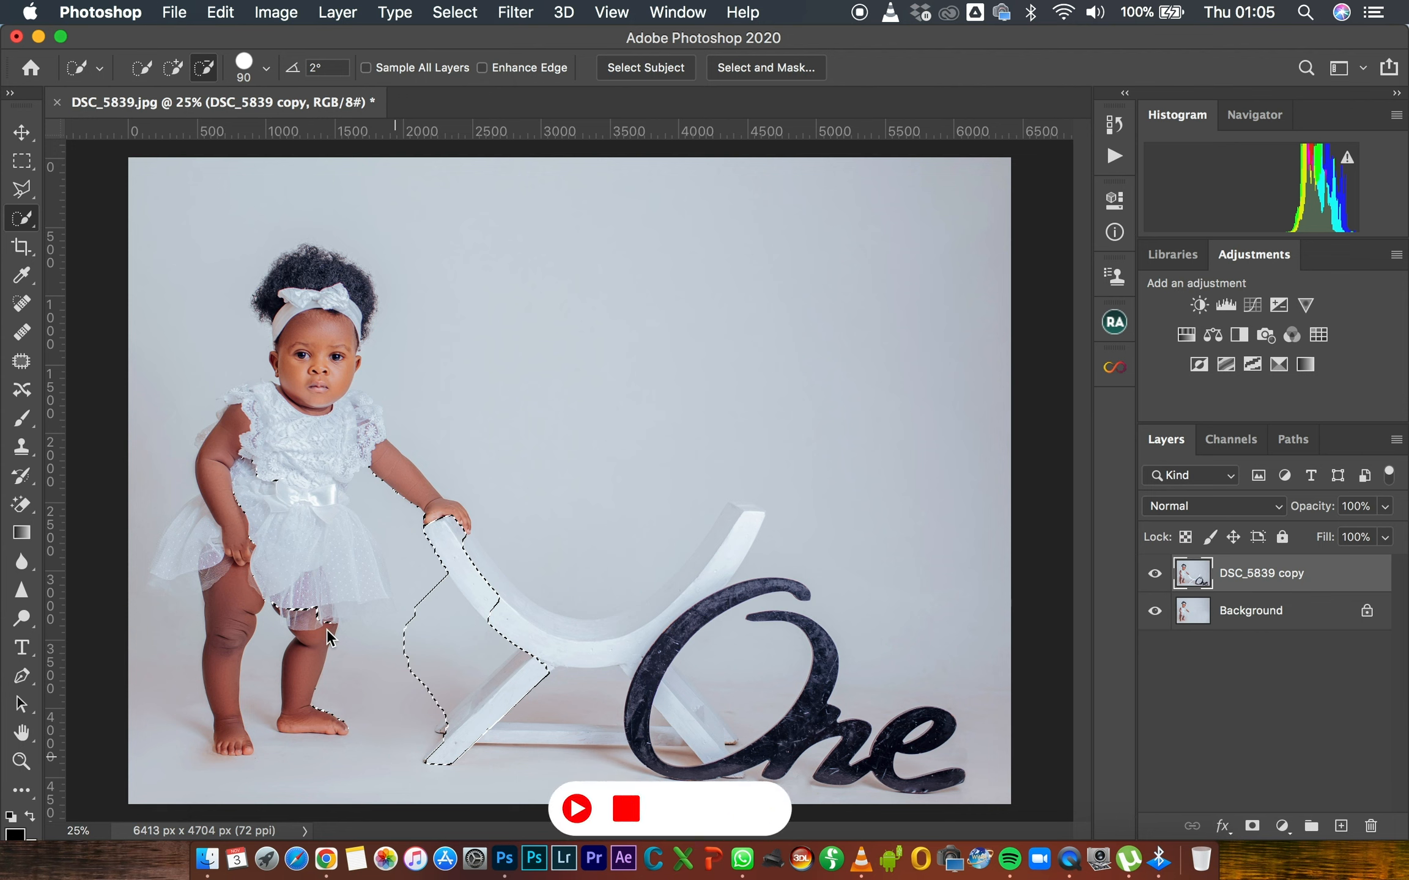
Extend the quick selection across the rest of the white chair and the black "One" lettering.
left_click(176, 71)
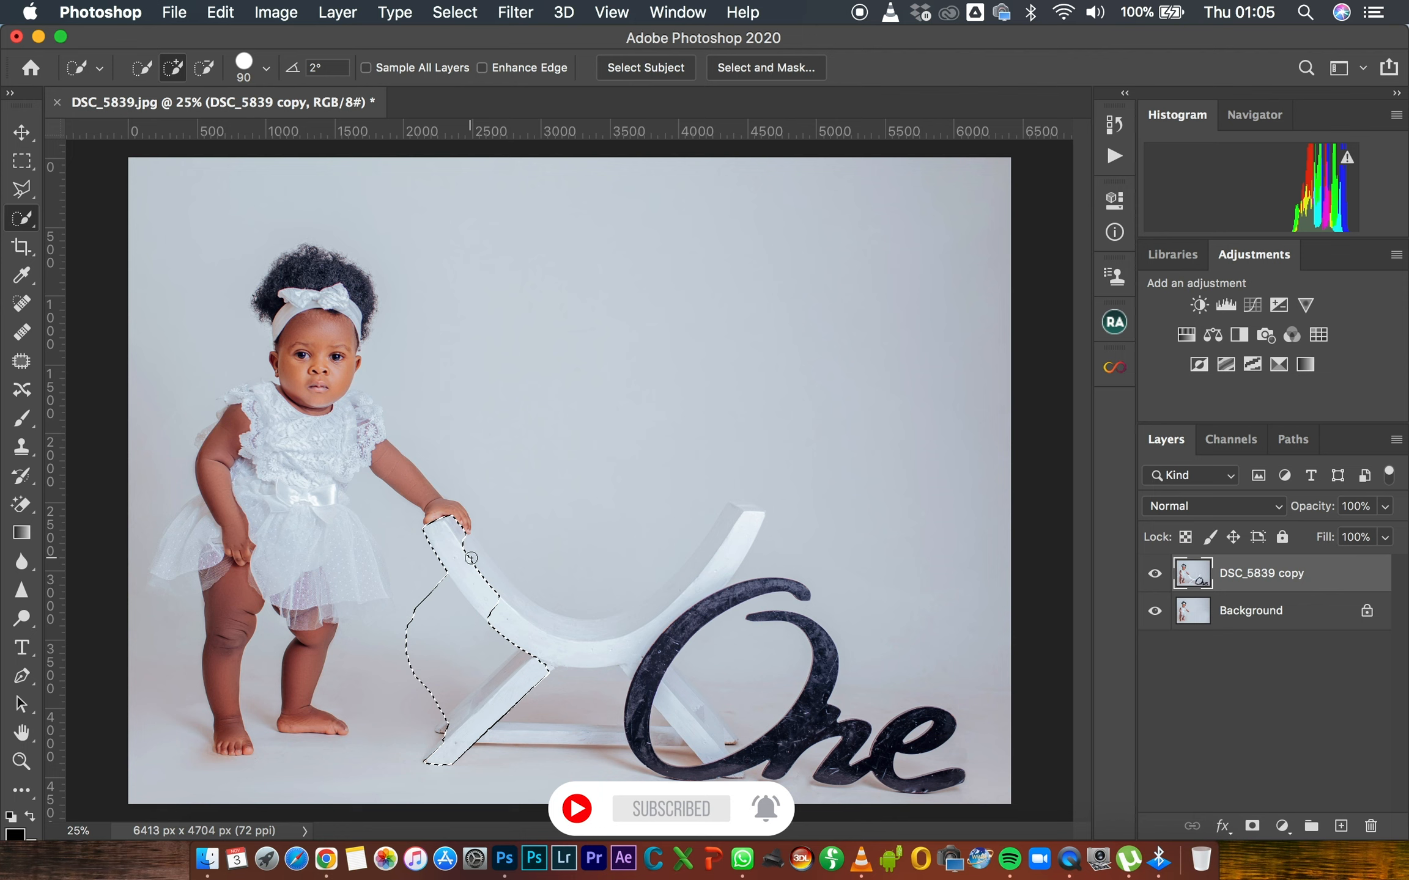
mouse_move(478, 560)
left_mouse_down()
mouse_move(600, 624)
mouse_move(646, 627)
mouse_move(624, 624)
mouse_move(708, 576)
left_mouse_up()
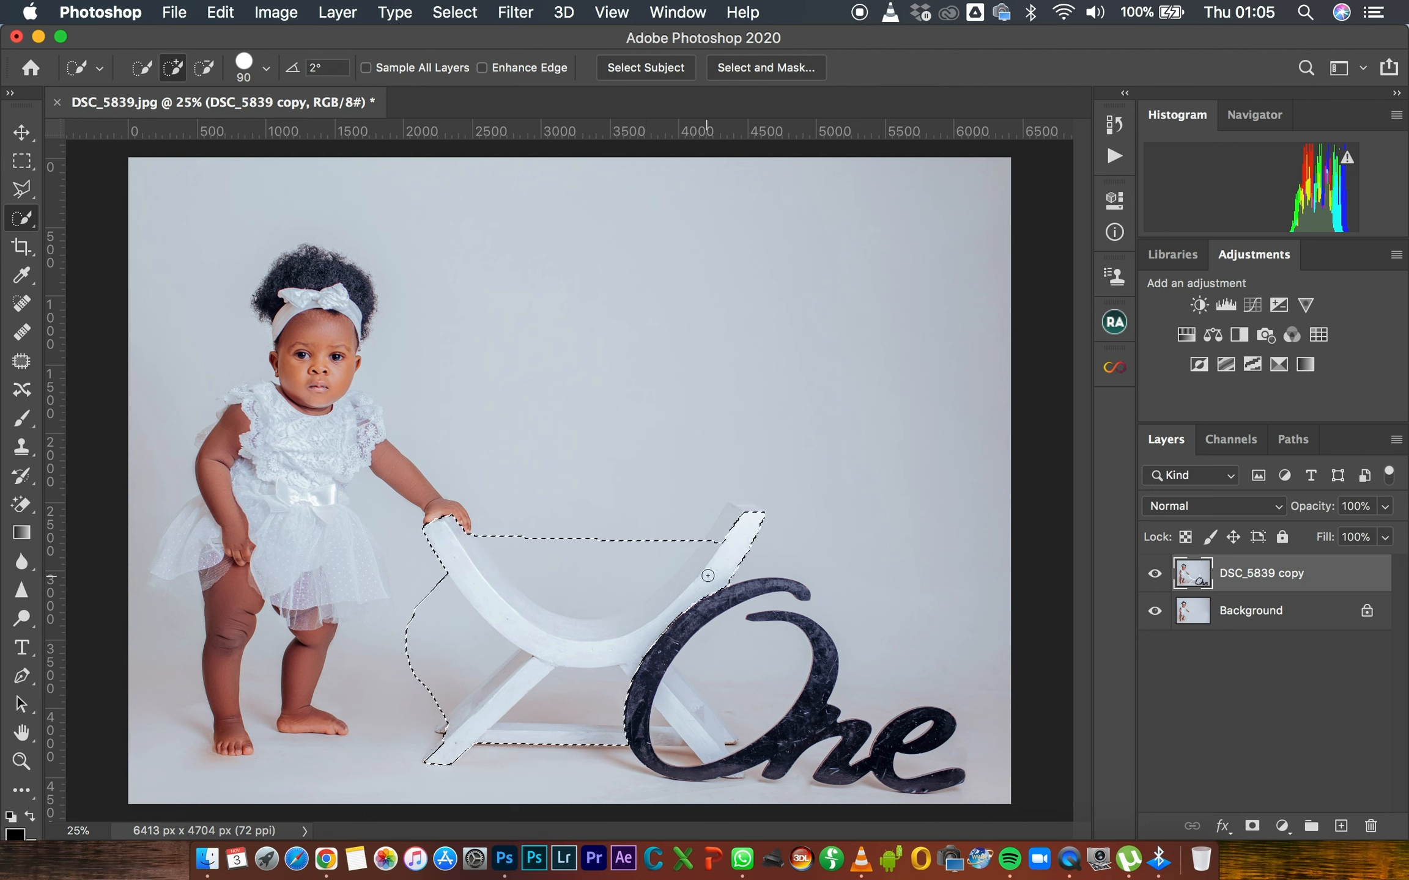
mouse_move(742, 527)
left_mouse_down()
mouse_move(745, 510)
mouse_move(837, 670)
mouse_move(935, 758)
mouse_move(878, 774)
mouse_move(619, 760)
left_mouse_up()
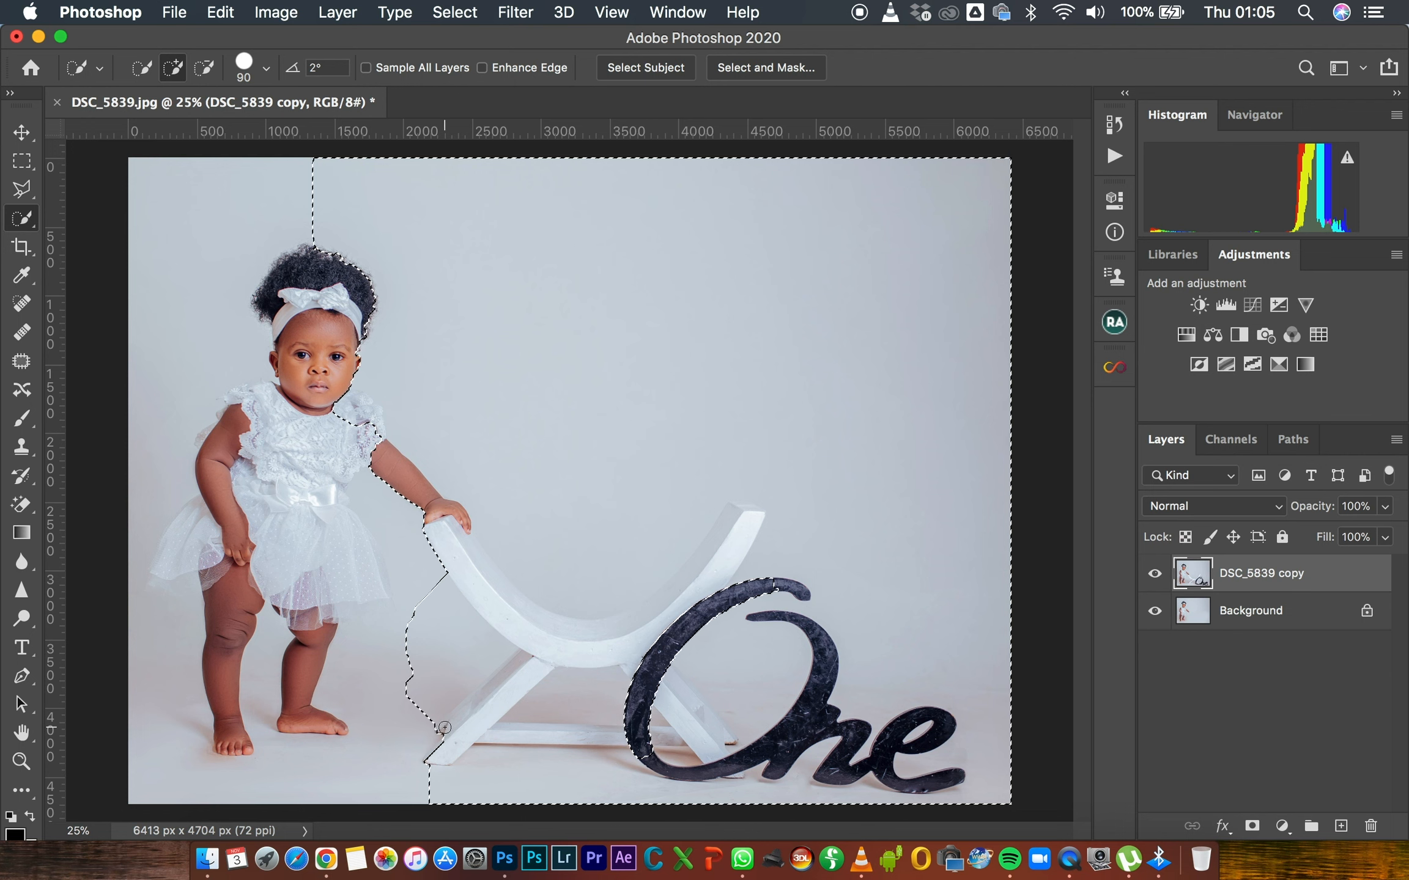
left_click_drag(445, 739, 445, 743)
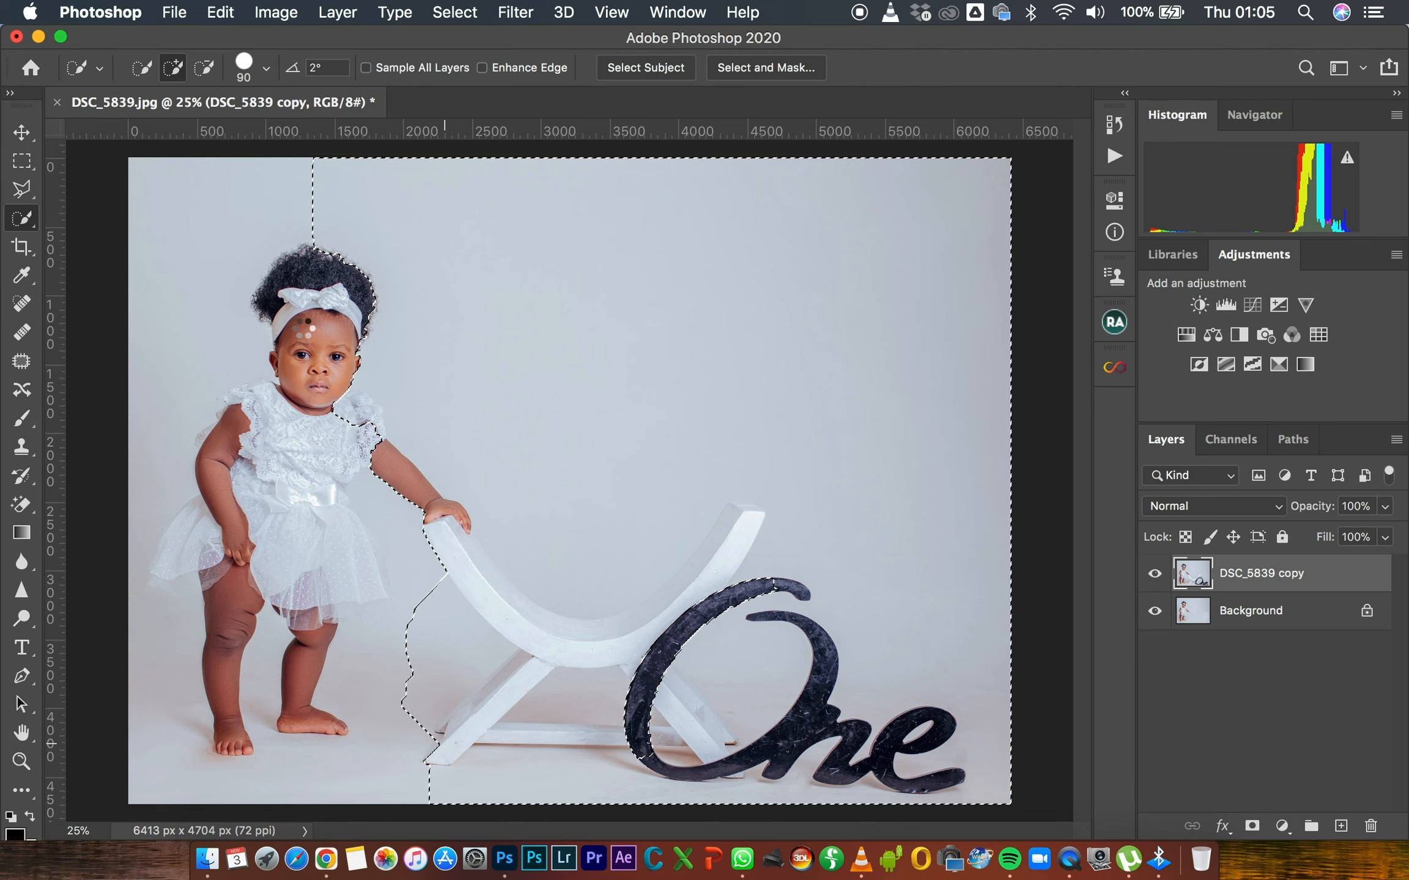
Subtract the baby's arm, hand and the upper backdrop from the selection, keeping the chair and the "One" lettering selected.
left_click(201, 67)
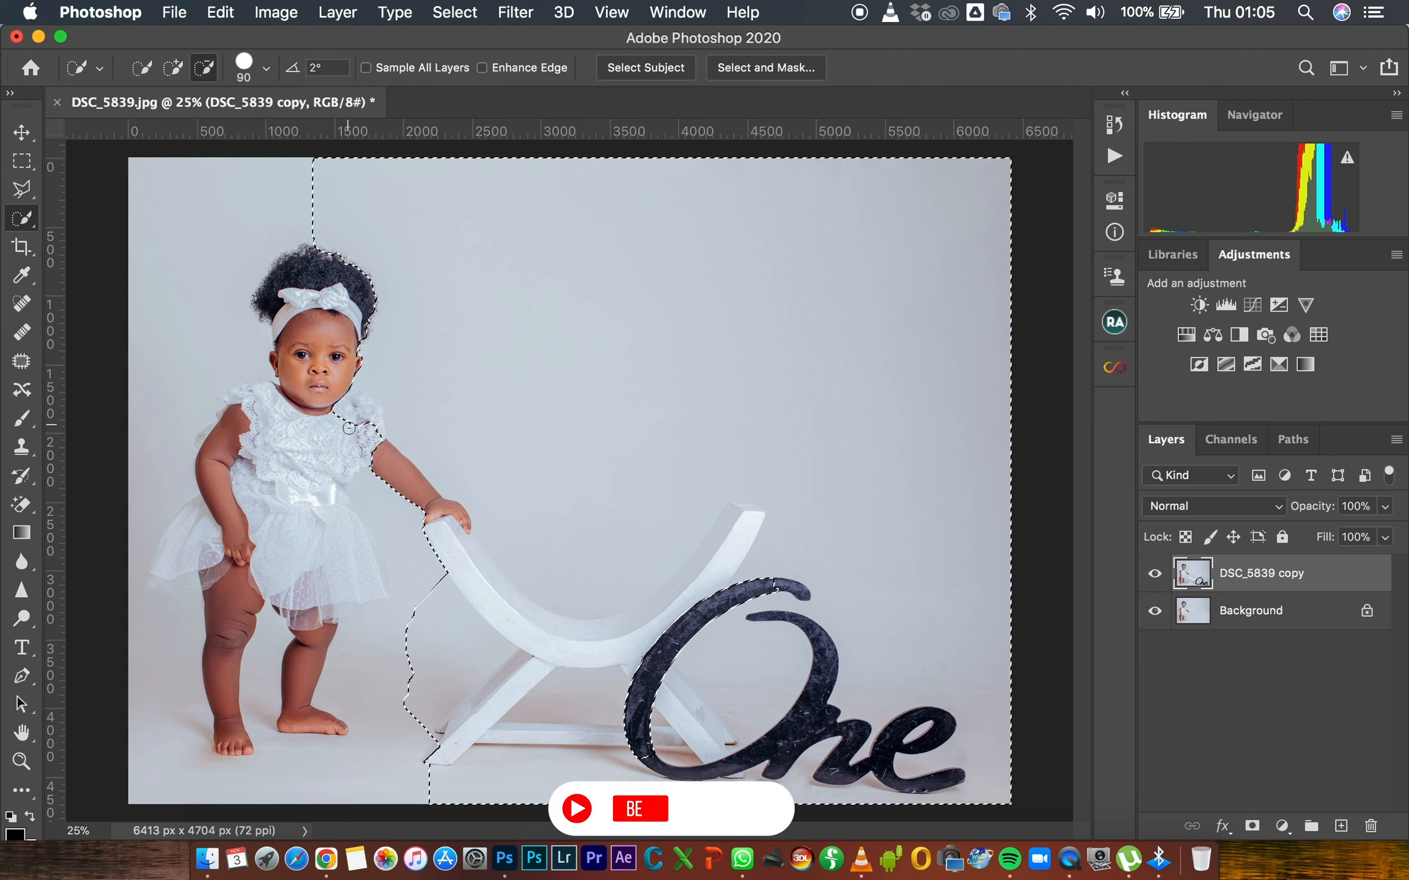
mouse_move(346, 421)
left_mouse_down()
mouse_move(425, 430)
mouse_move(396, 479)
left_mouse_up()
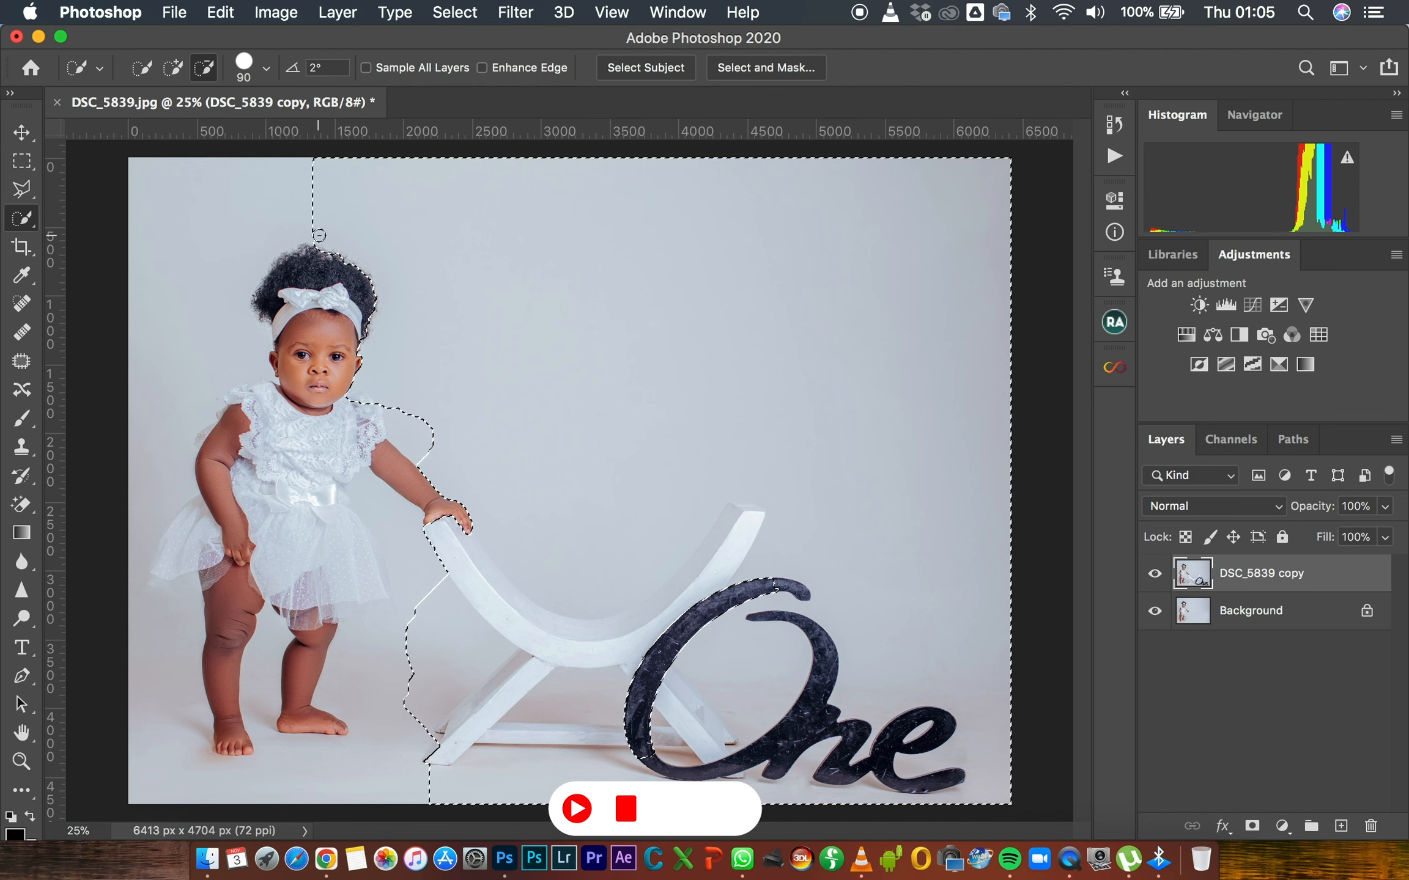
mouse_move(346, 237)
left_mouse_down()
mouse_move(479, 373)
mouse_move(513, 385)
mouse_move(540, 355)
mouse_move(731, 379)
mouse_move(846, 427)
mouse_move(966, 504)
left_mouse_up()
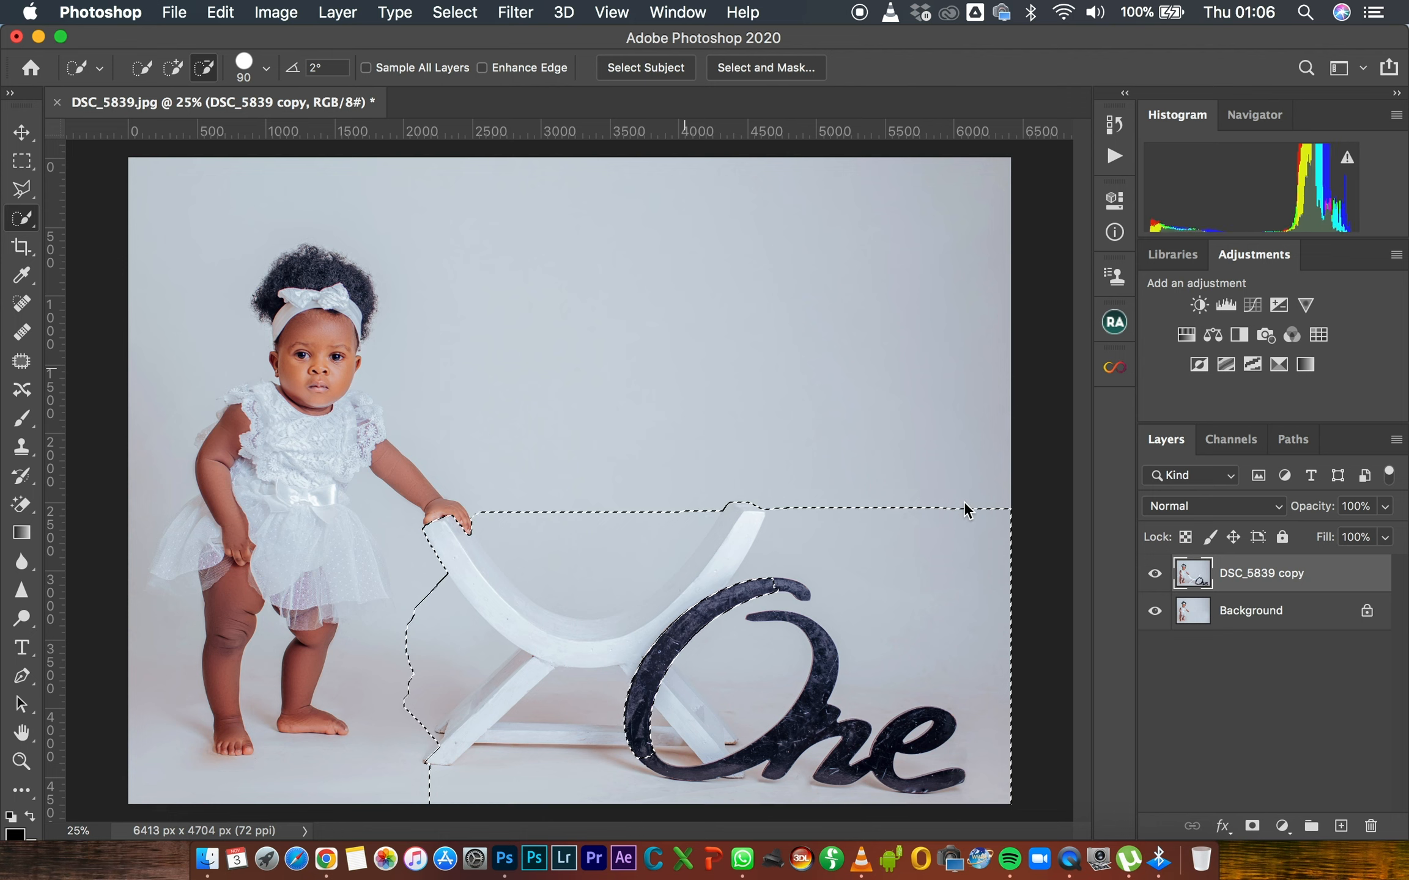
left_click(173, 67)
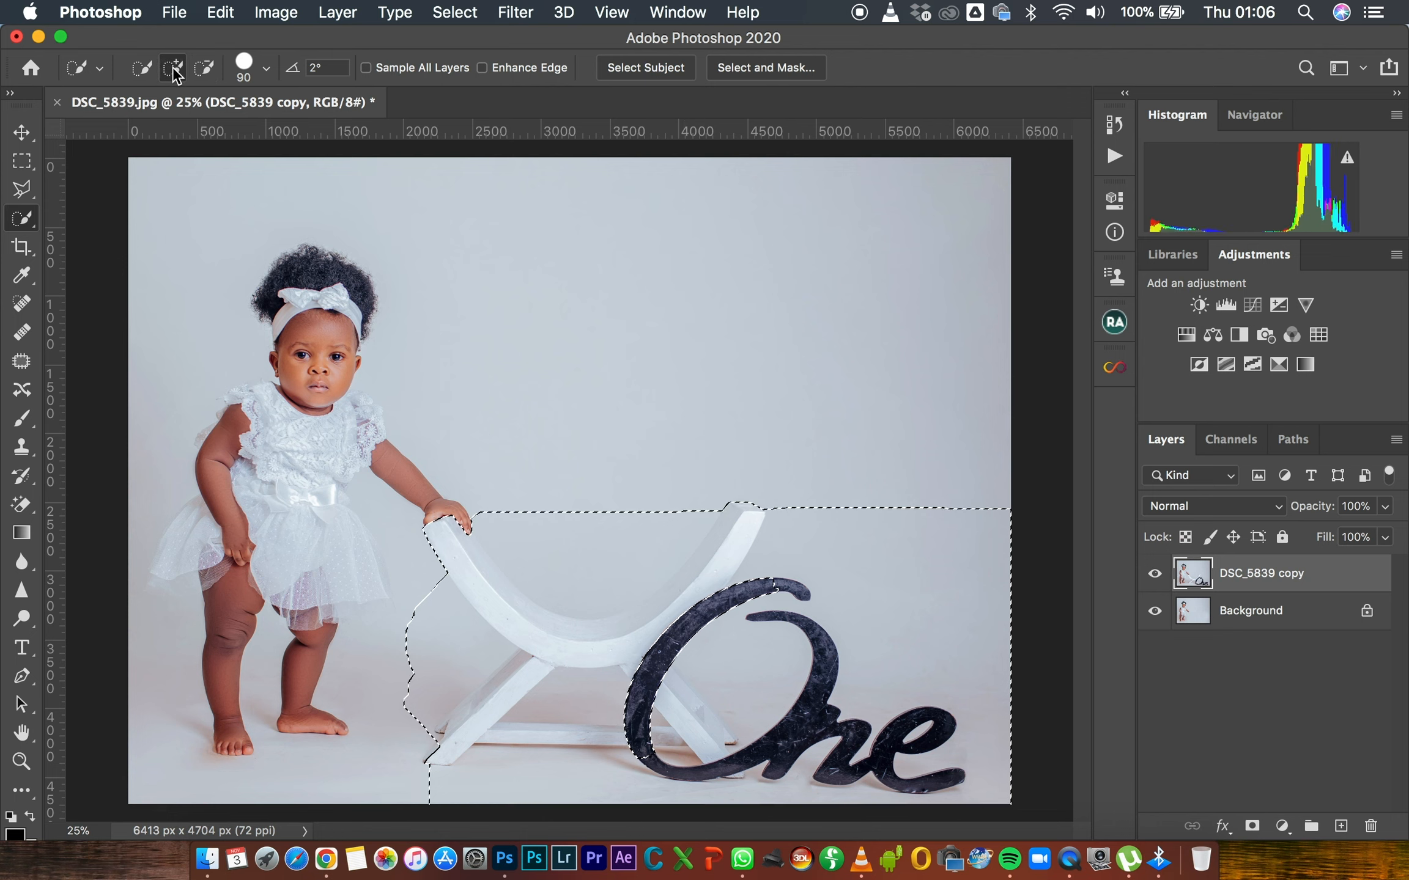
left_click_drag(622, 732, 681, 683)
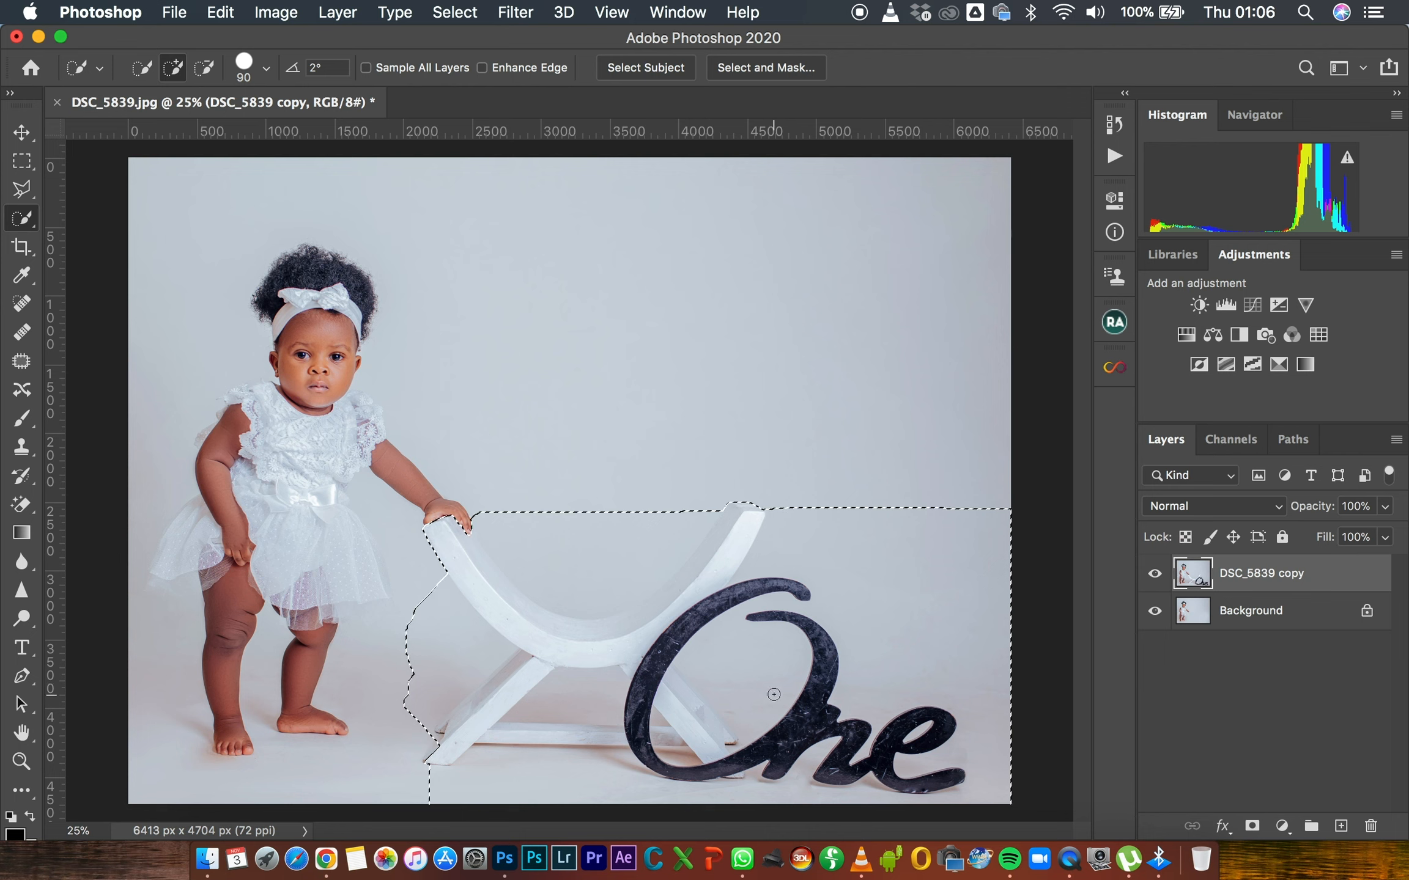
Fill the selected chair and lettering area with Content-Aware contents, using Color Adaptation, Normal mode and 100% opacity.
left_click(217, 12)
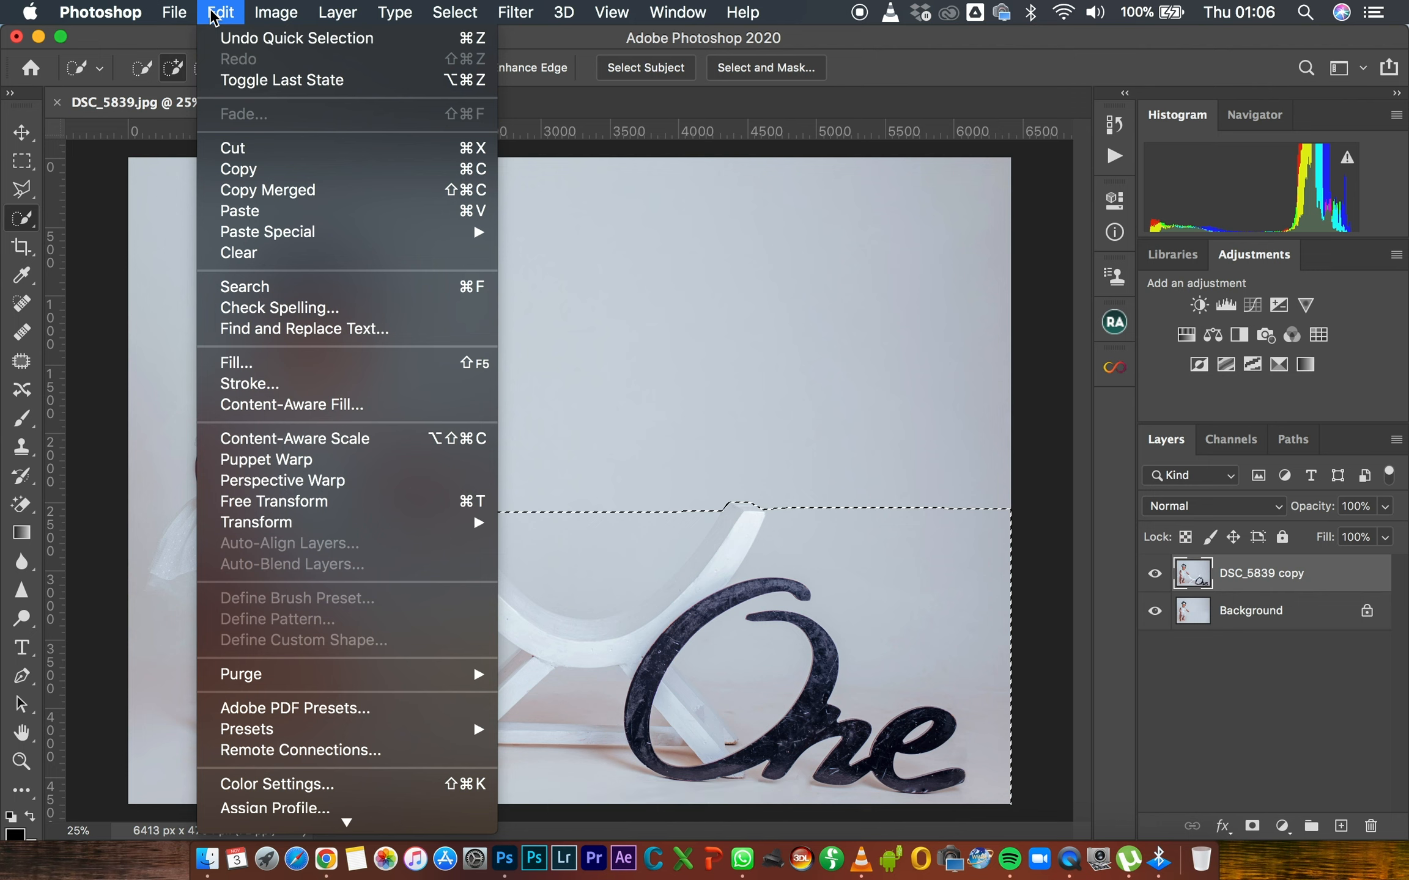
left_click(316, 364)
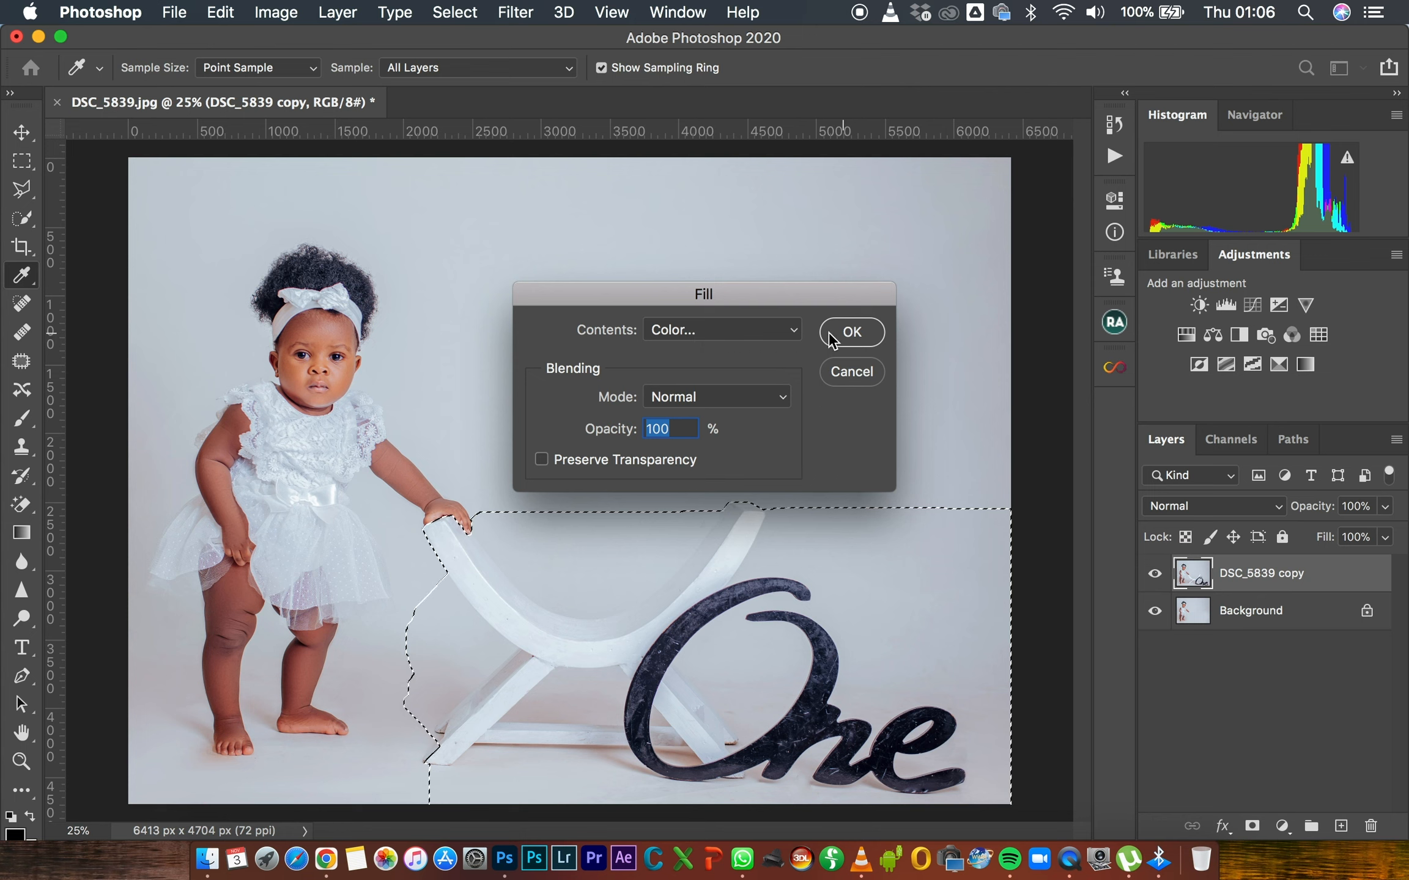
left_click(790, 340)
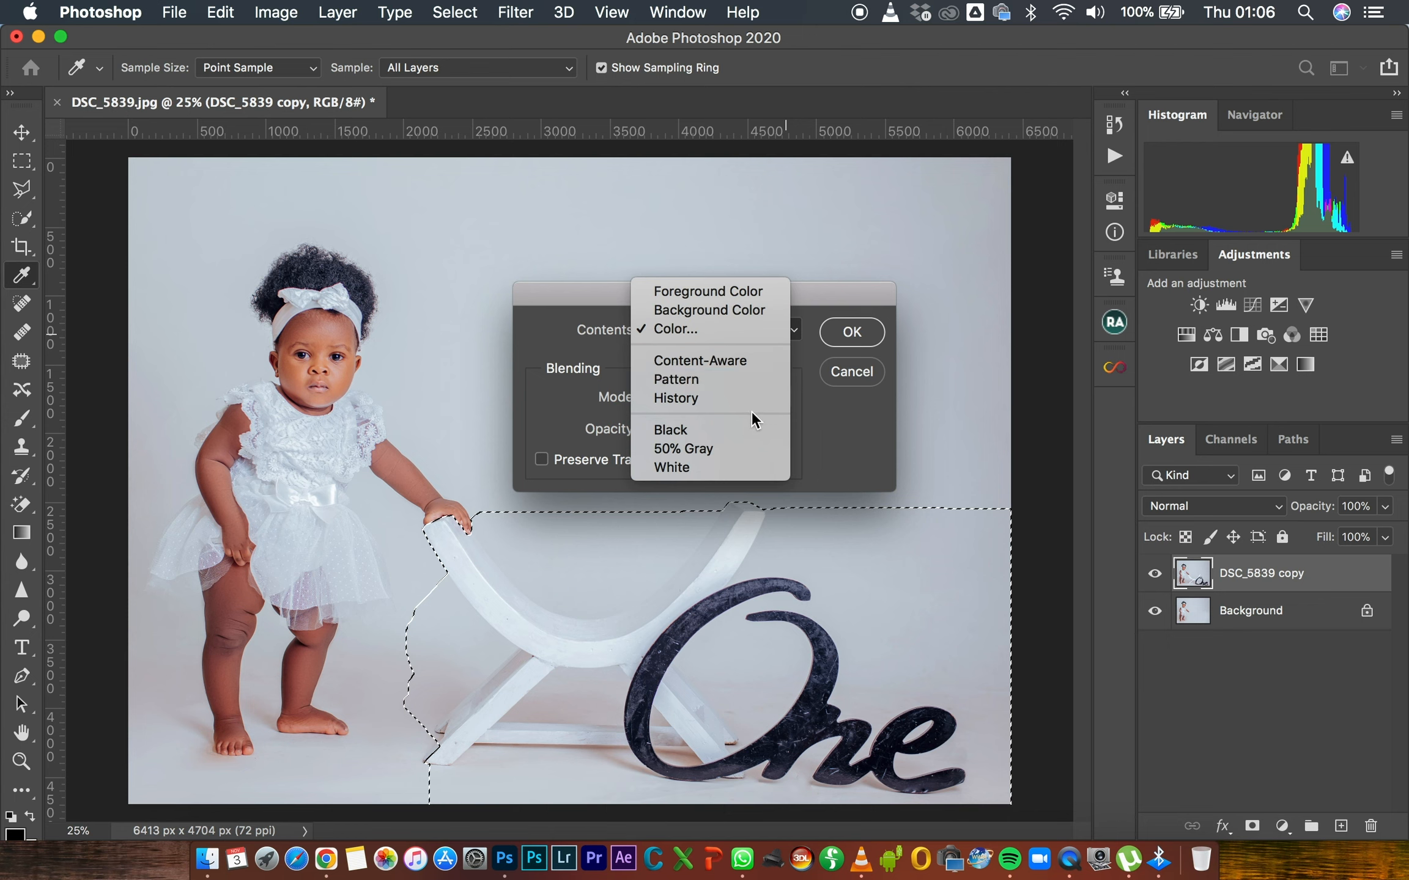
left_click(742, 362)
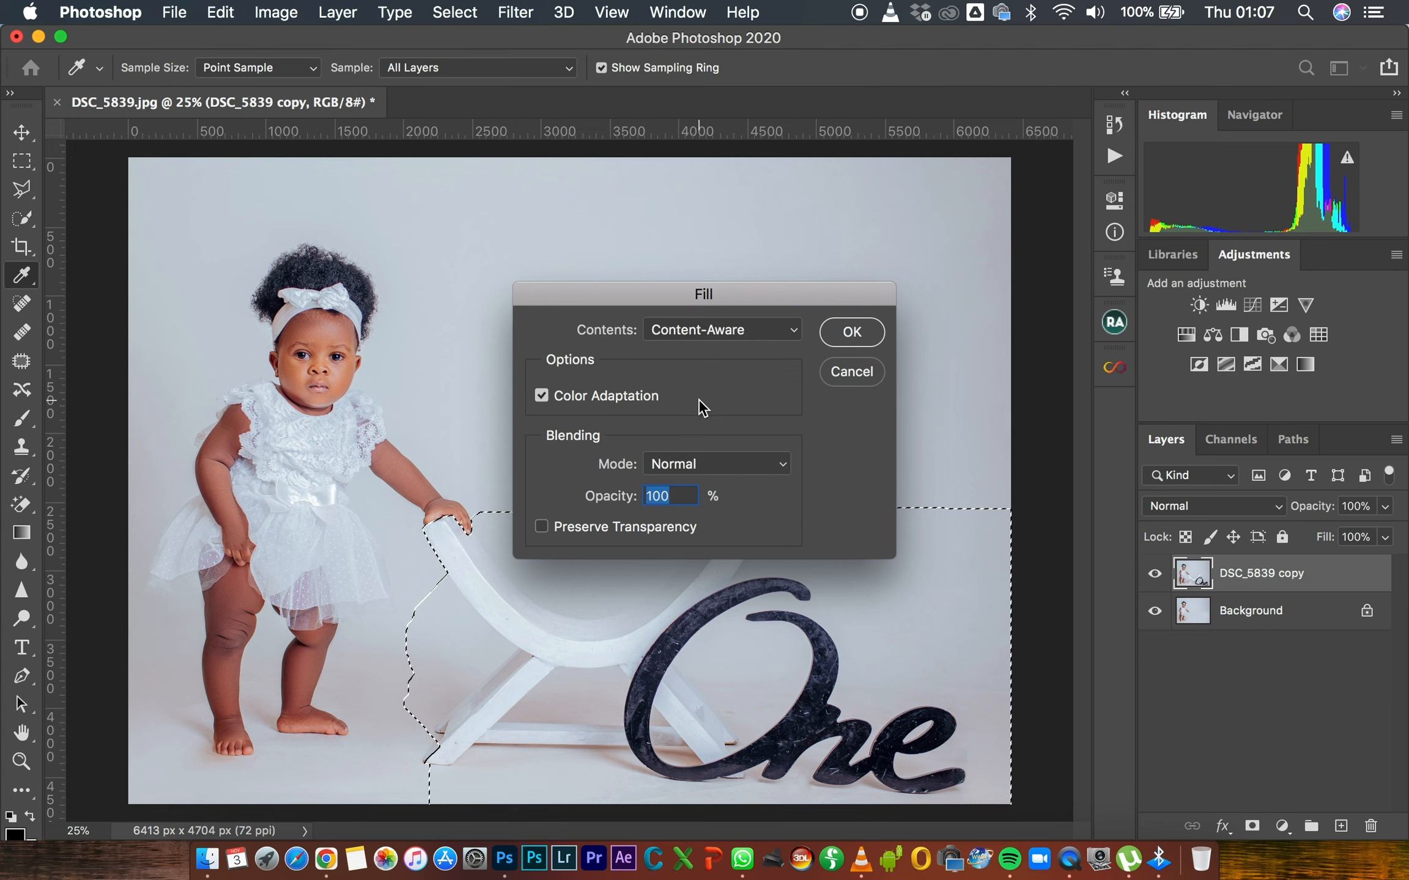
left_click_drag(826, 295, 812, 245)
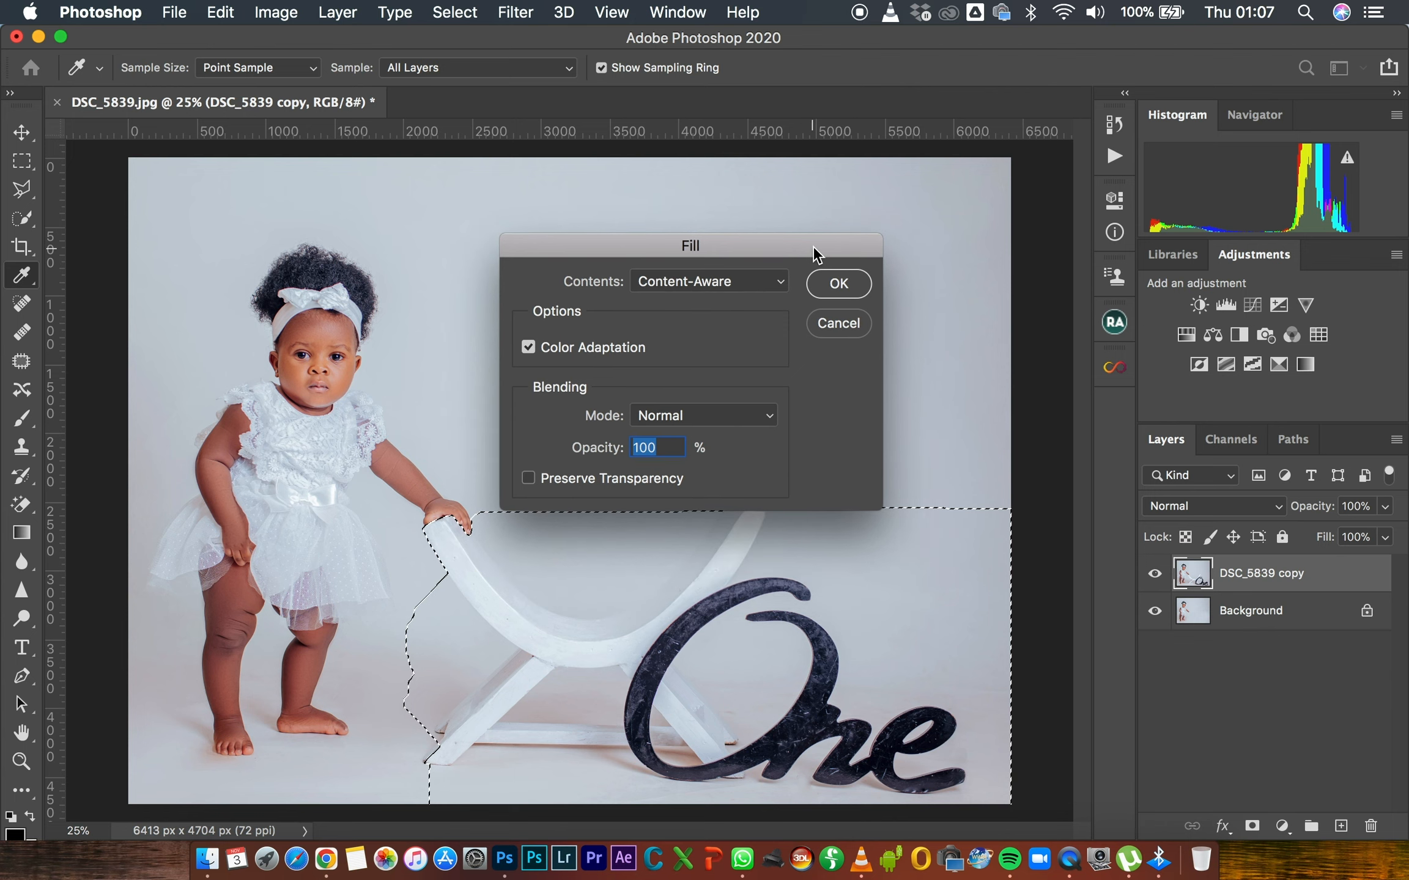
left_click(841, 281)
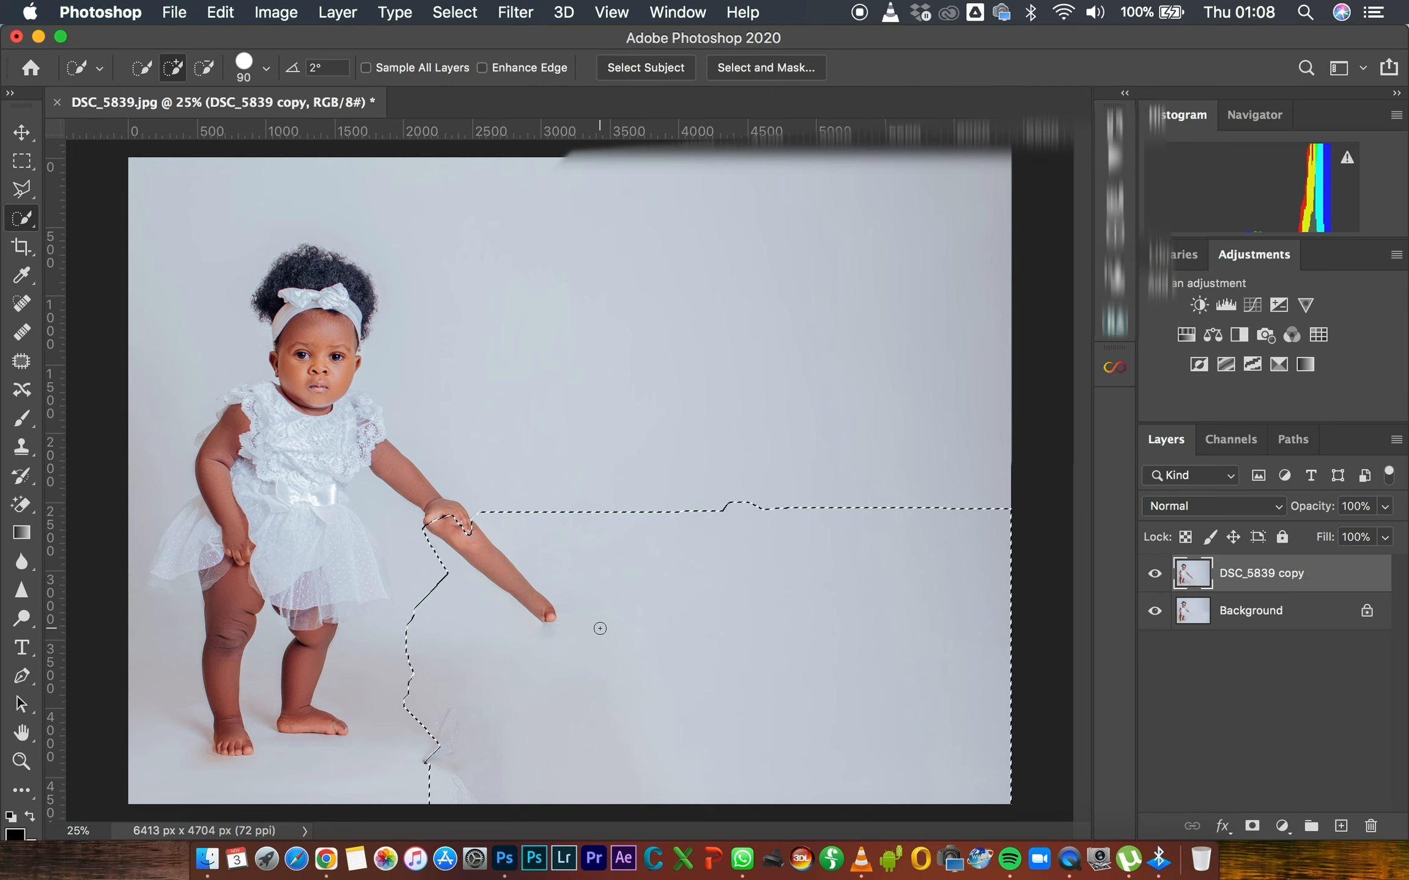
Set the Brush tool's foreground colour to the pale backdrop colour cbd4dd, sampled beside the stray arm.
left_click(21, 422)
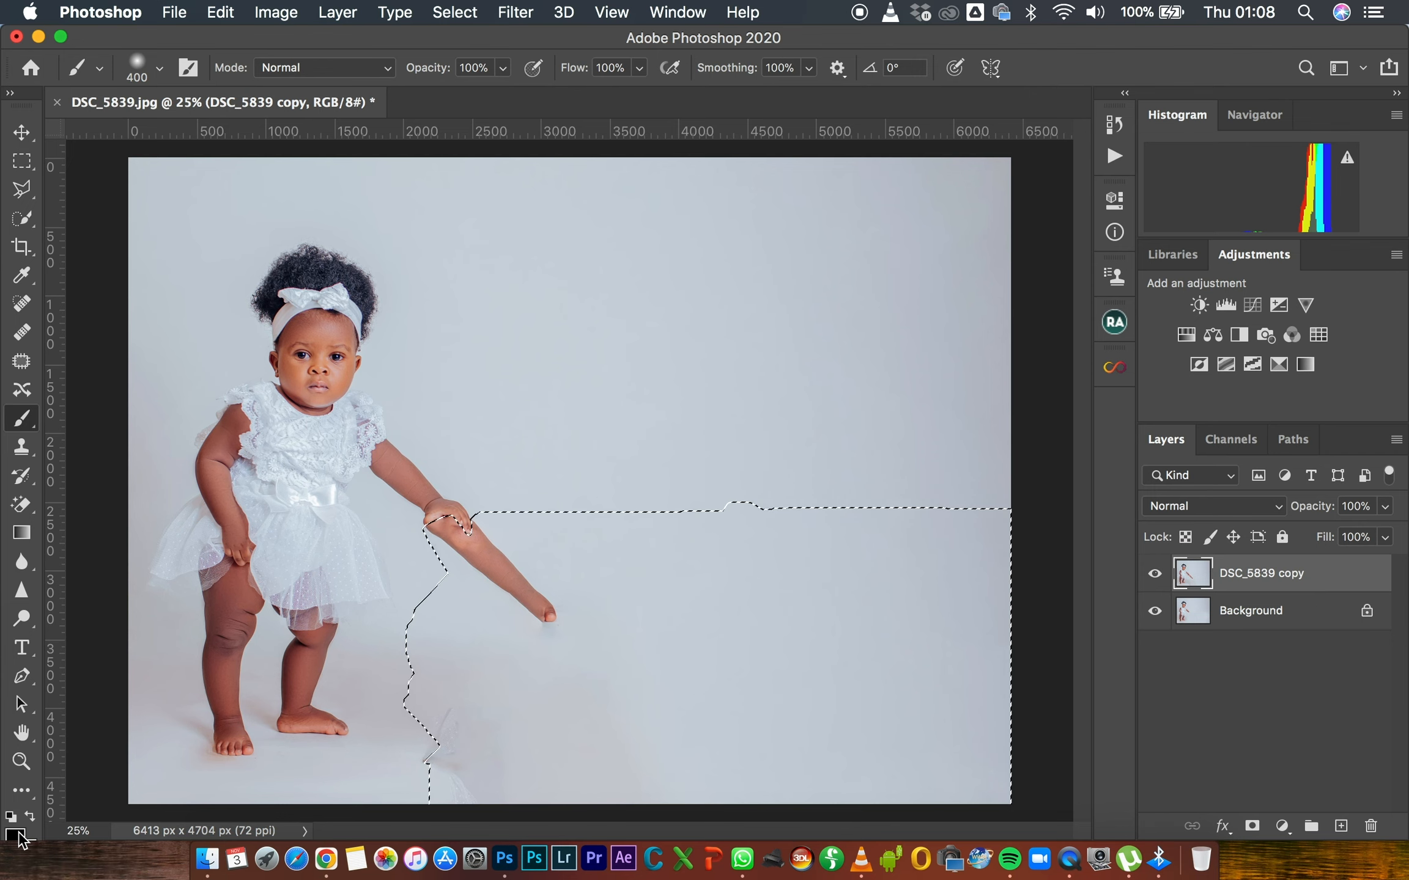
left_click(17, 836)
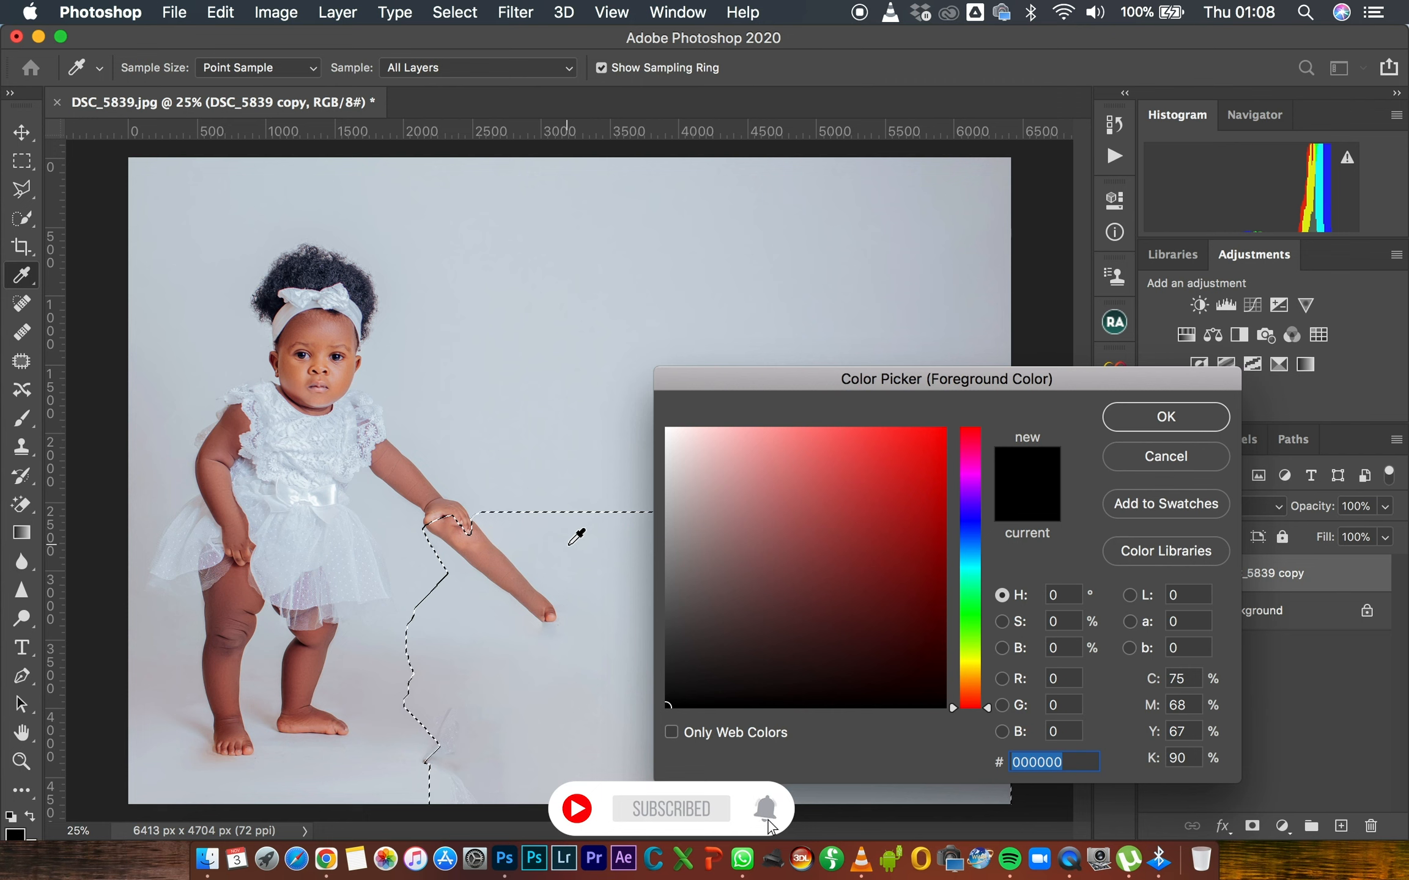
left_click(570, 543)
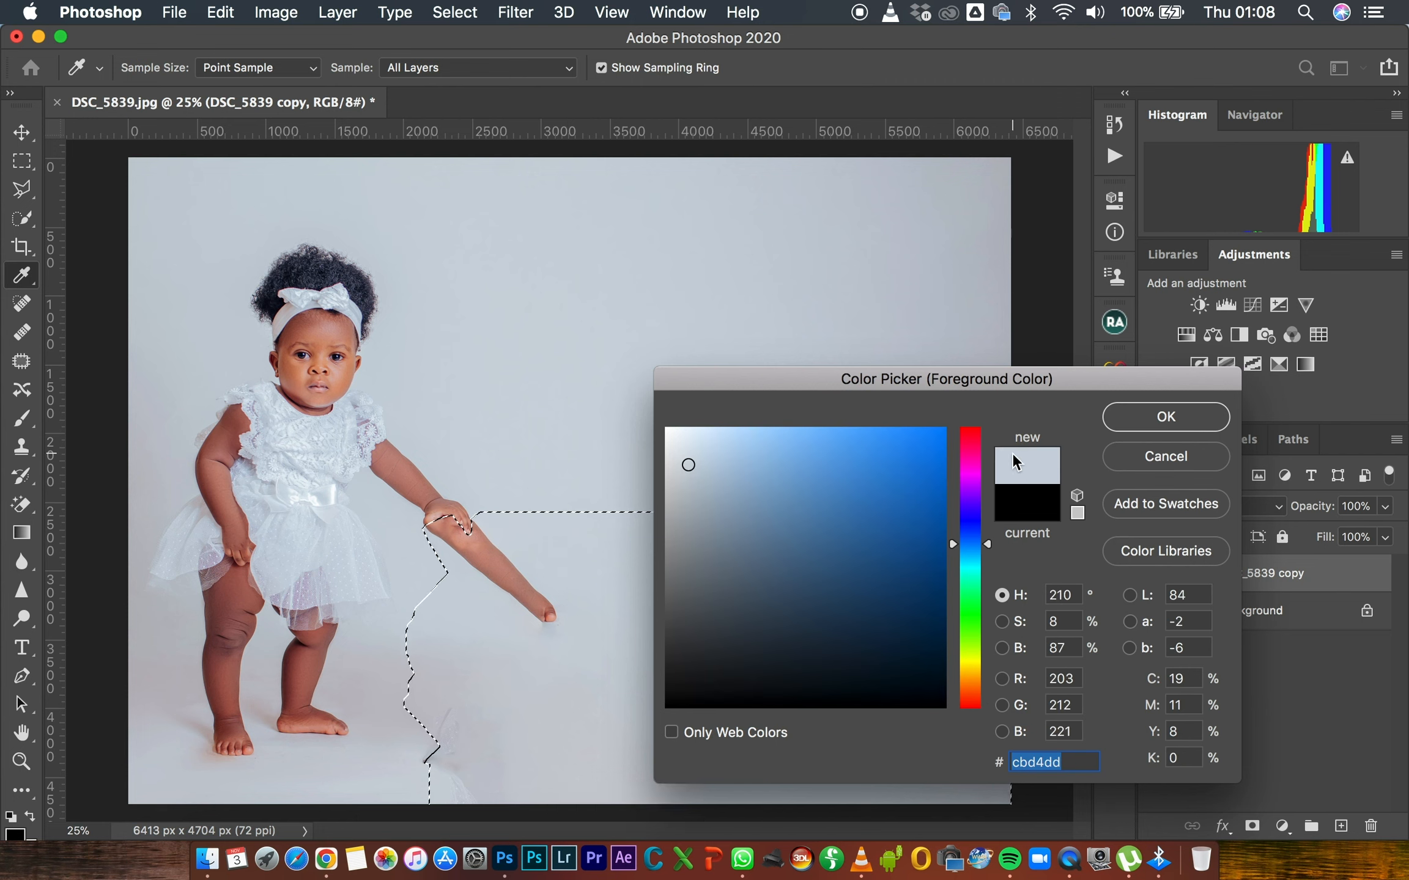
left_click(1165, 421)
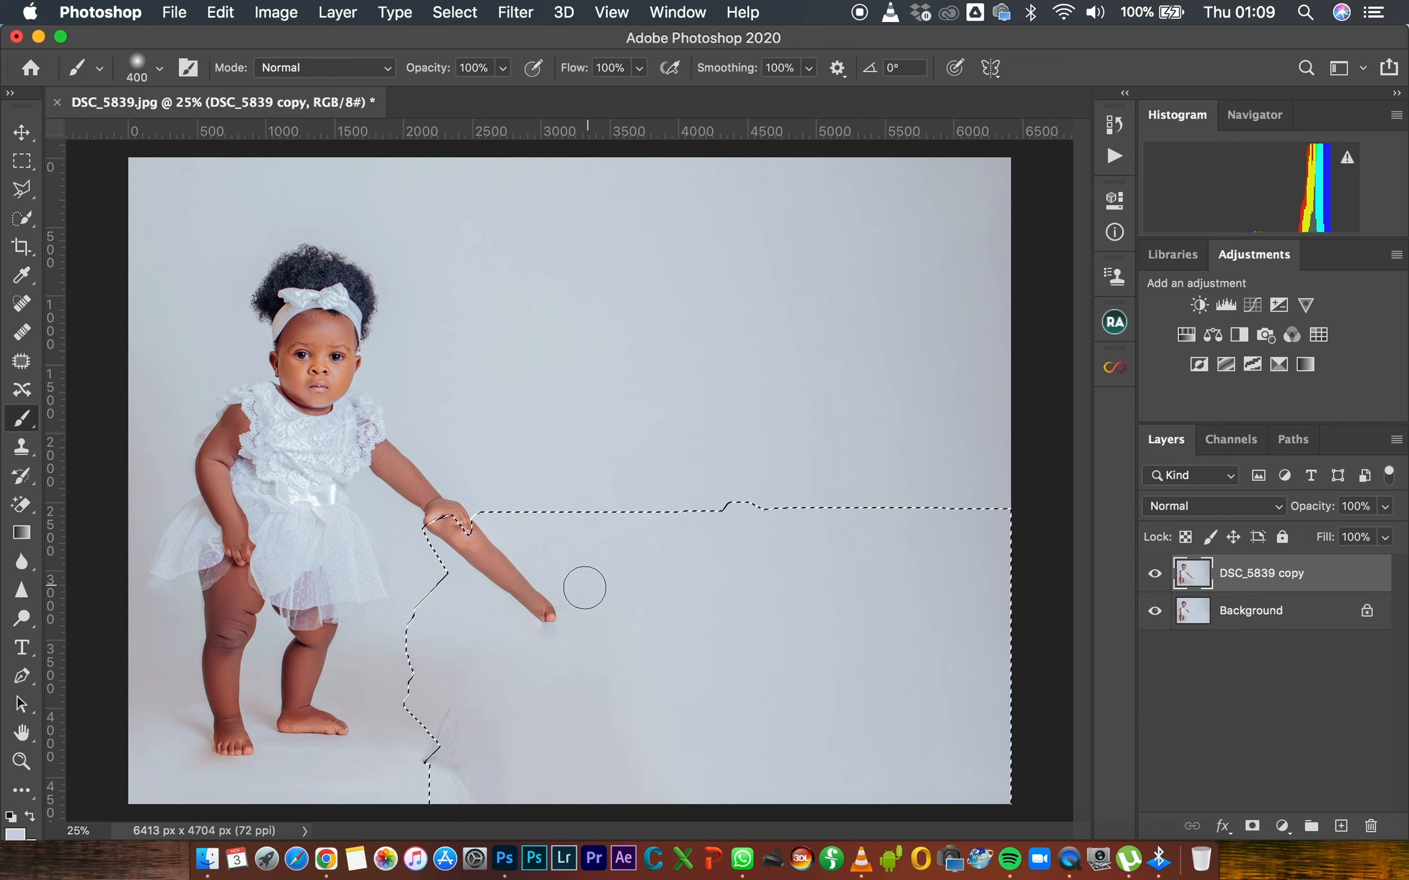
Paint over the stray arm extension inside the selection with a soft 2840 px brush, and clear the selection.
left_click(158, 69)
left_click_drag(249, 134, 256, 139)
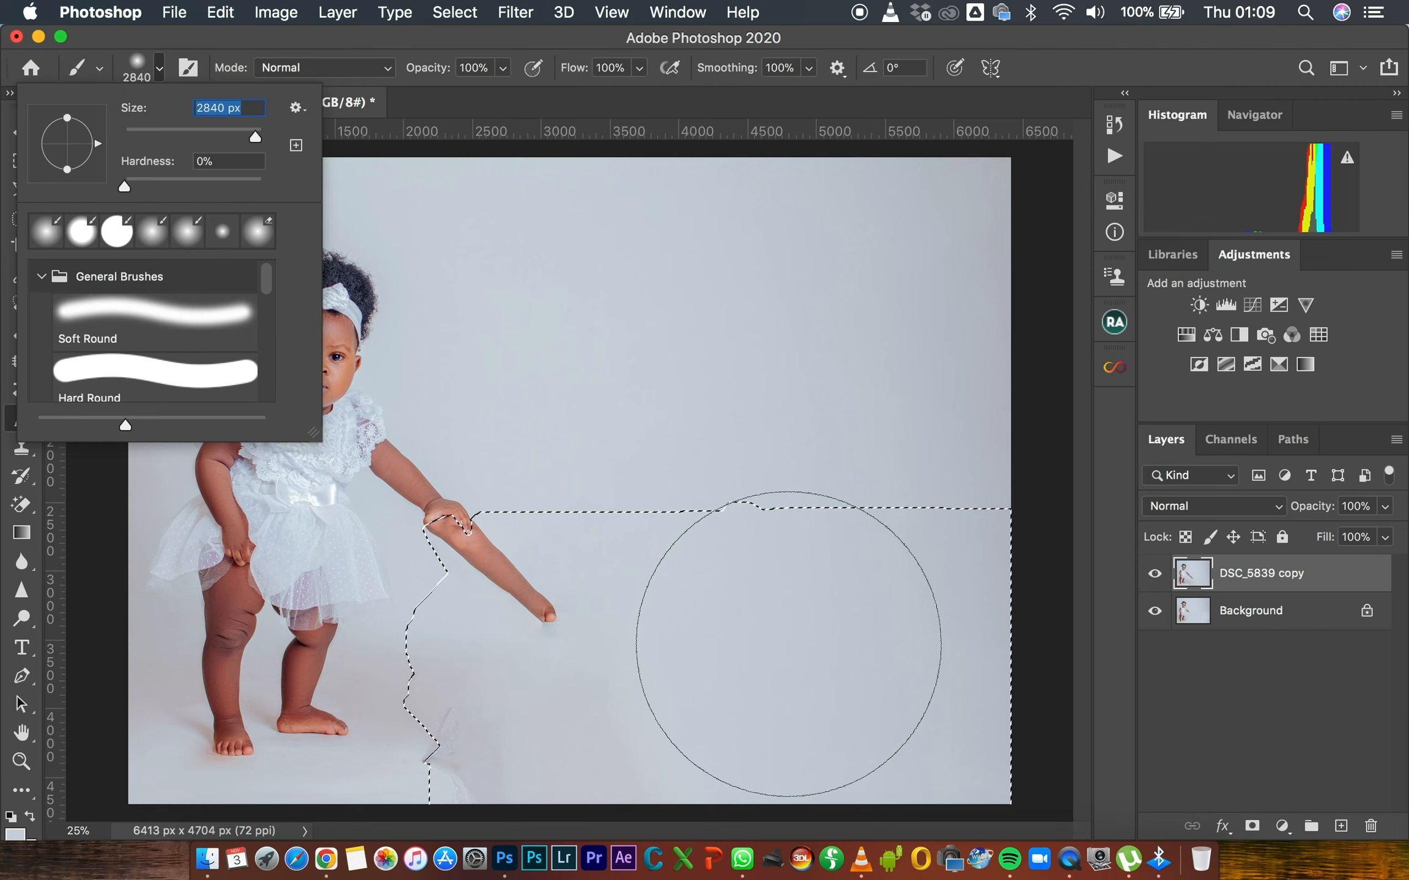
left_click(789, 644)
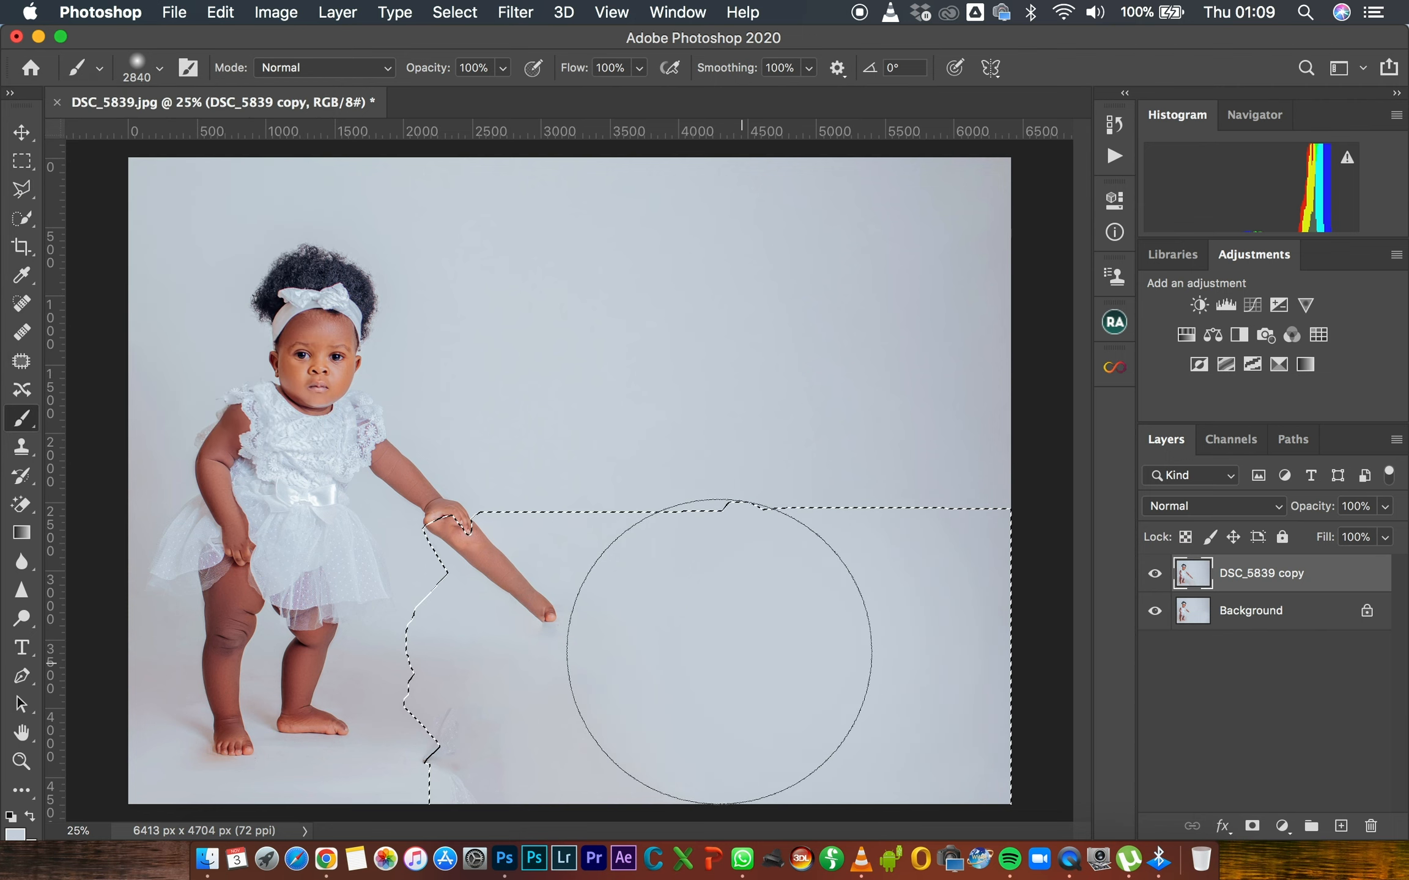
left_click(617, 635)
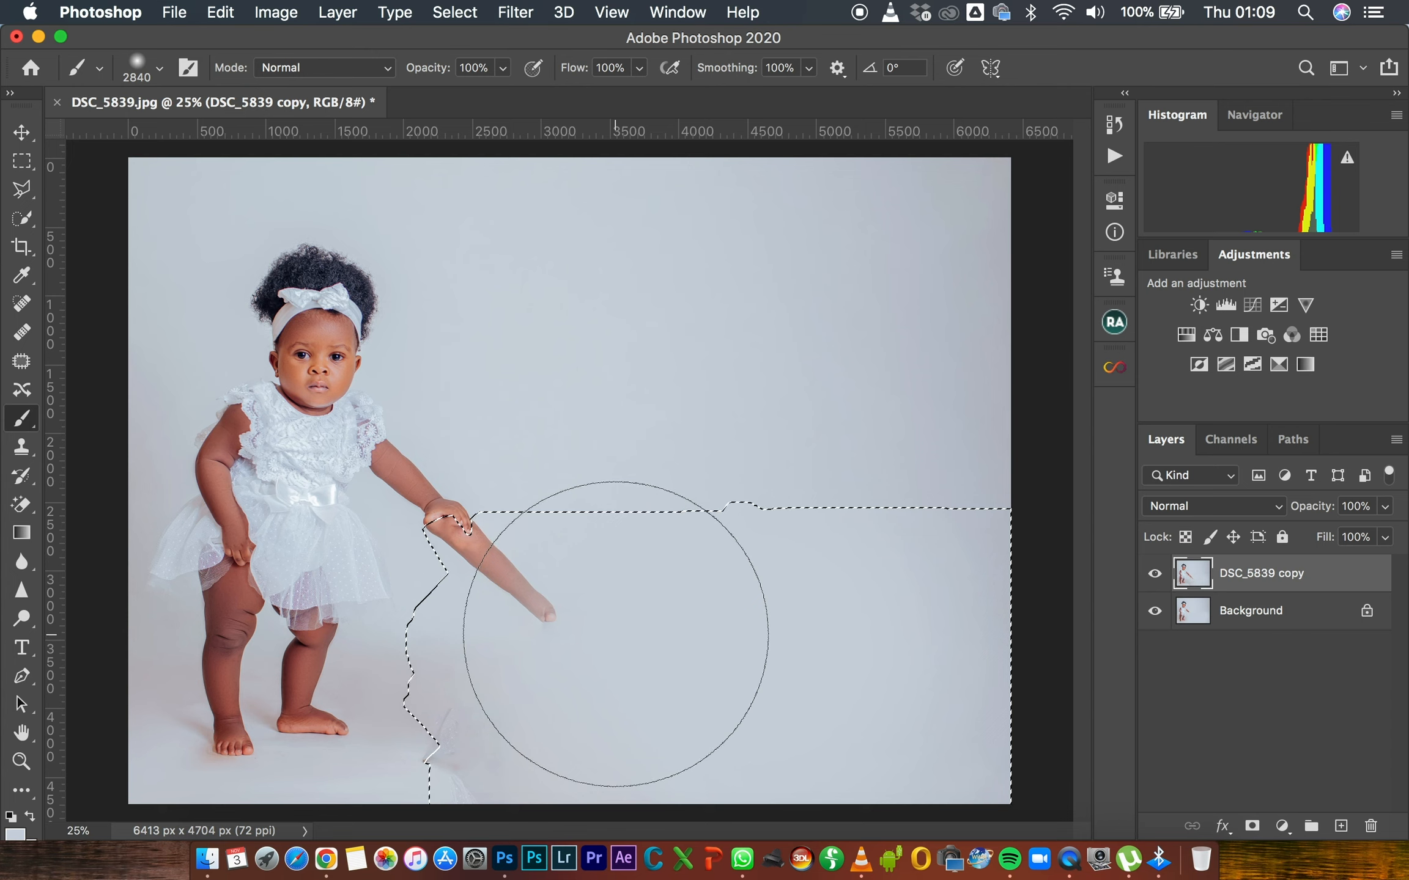
left_click(534, 616)
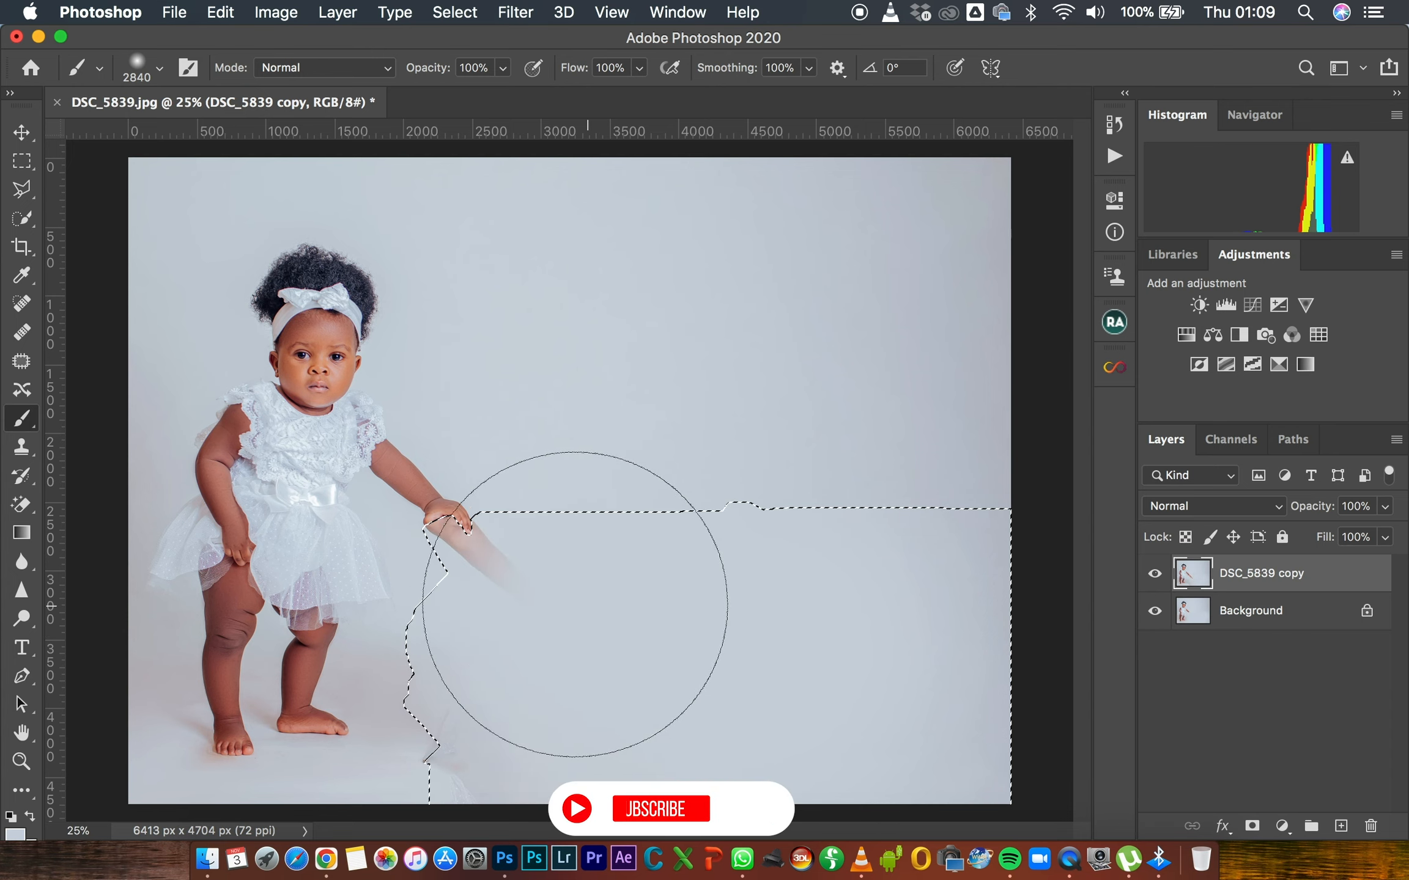
left_click(501, 593)
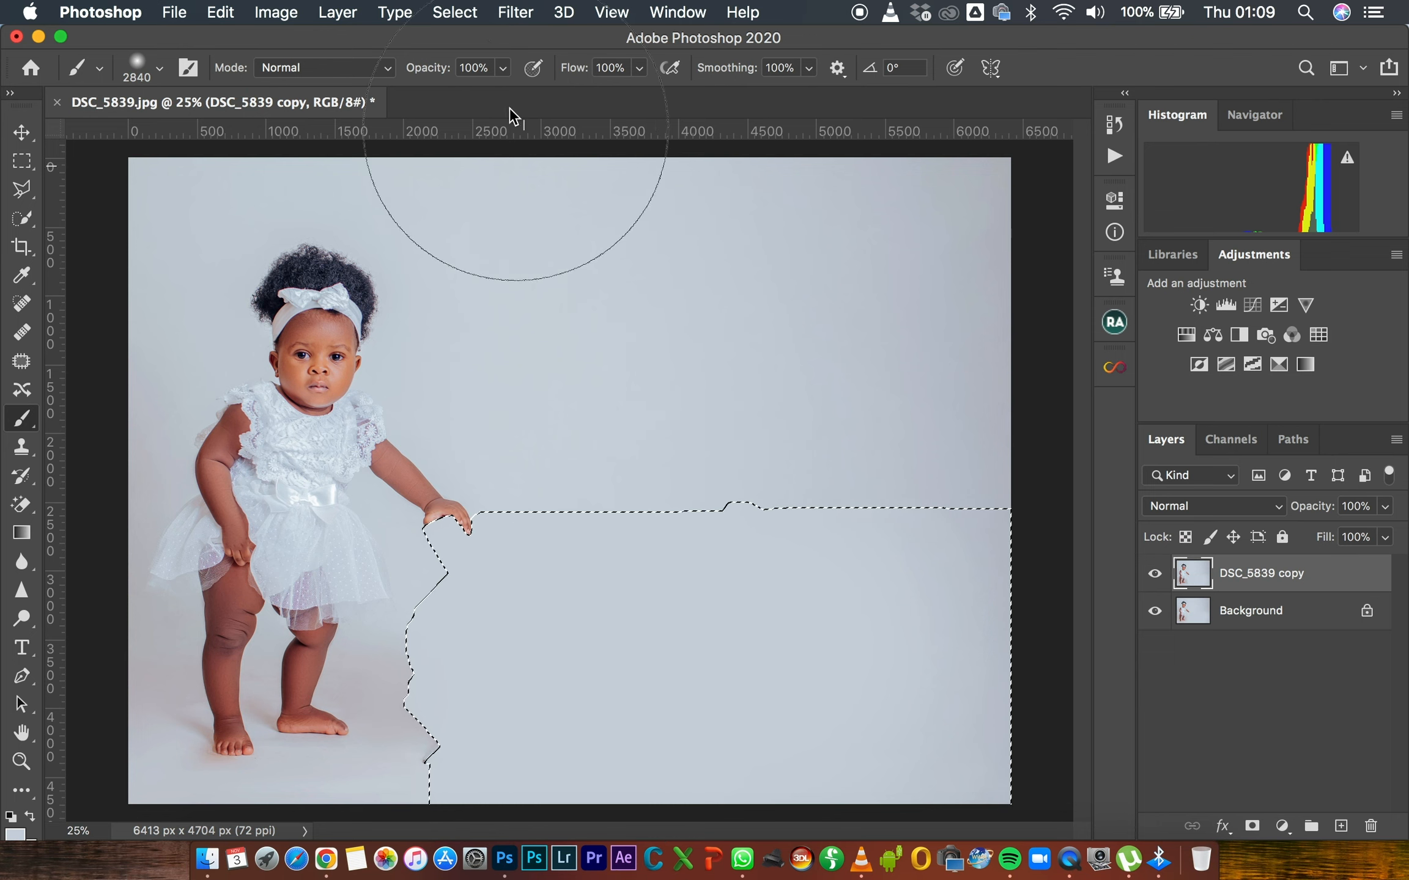
left_click(455, 13)
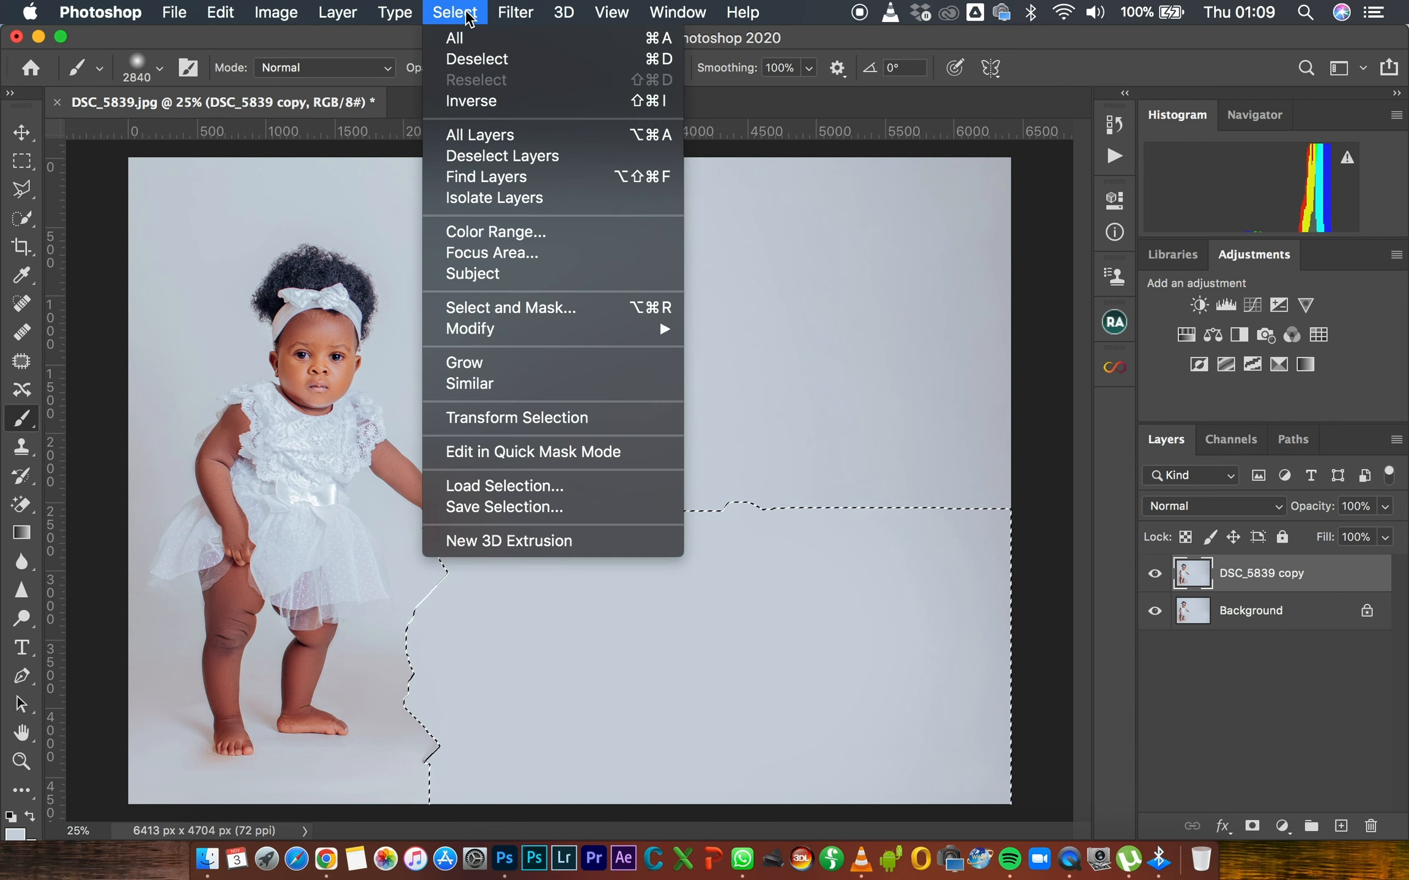
left_click(489, 60)
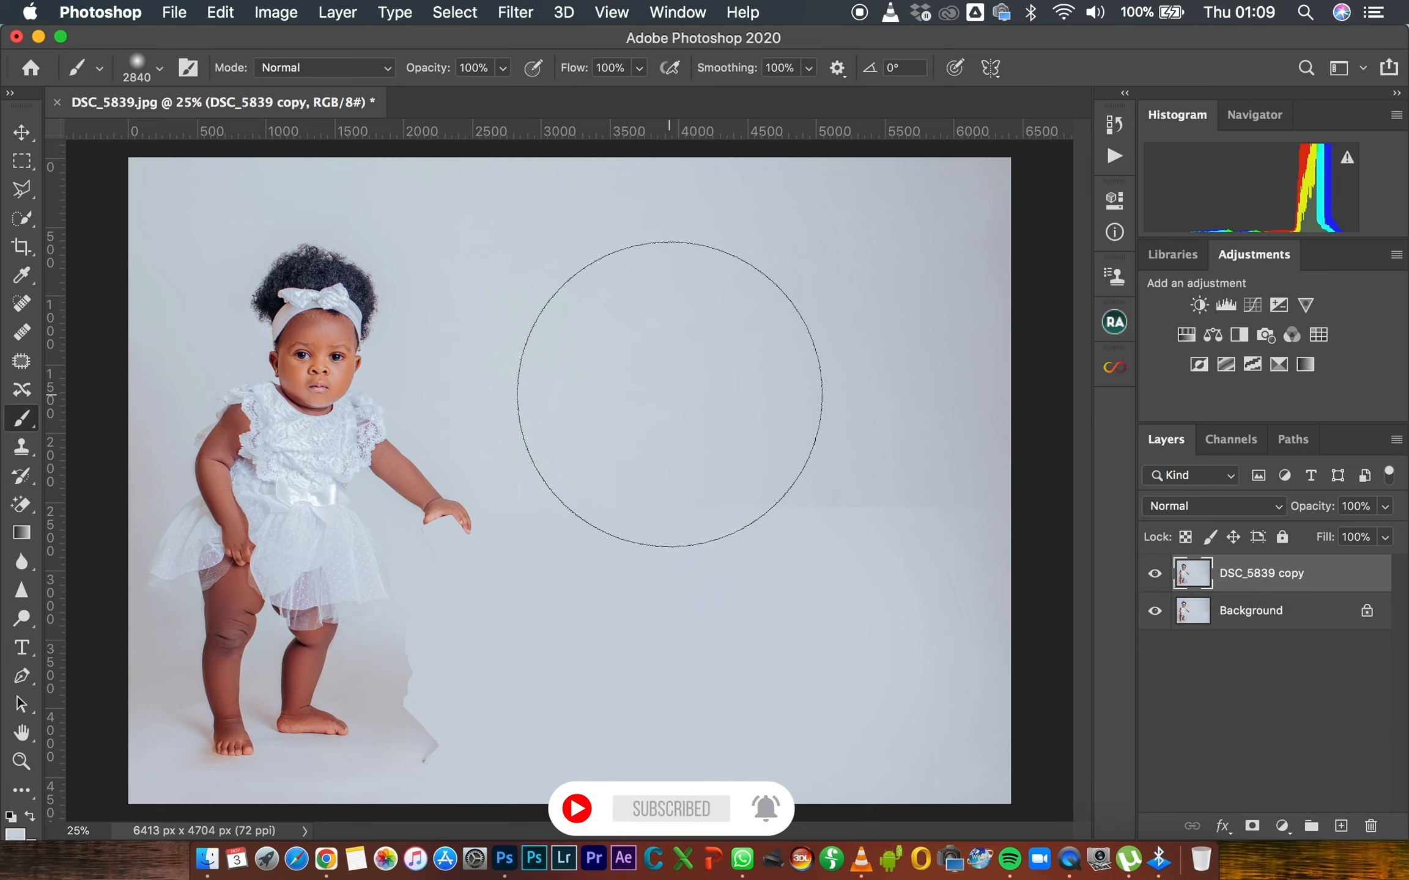
Paint over the jagged edge near the baby's feet and the seam in the backdrop with a soft 1040 px brush.
key("bracketleft")
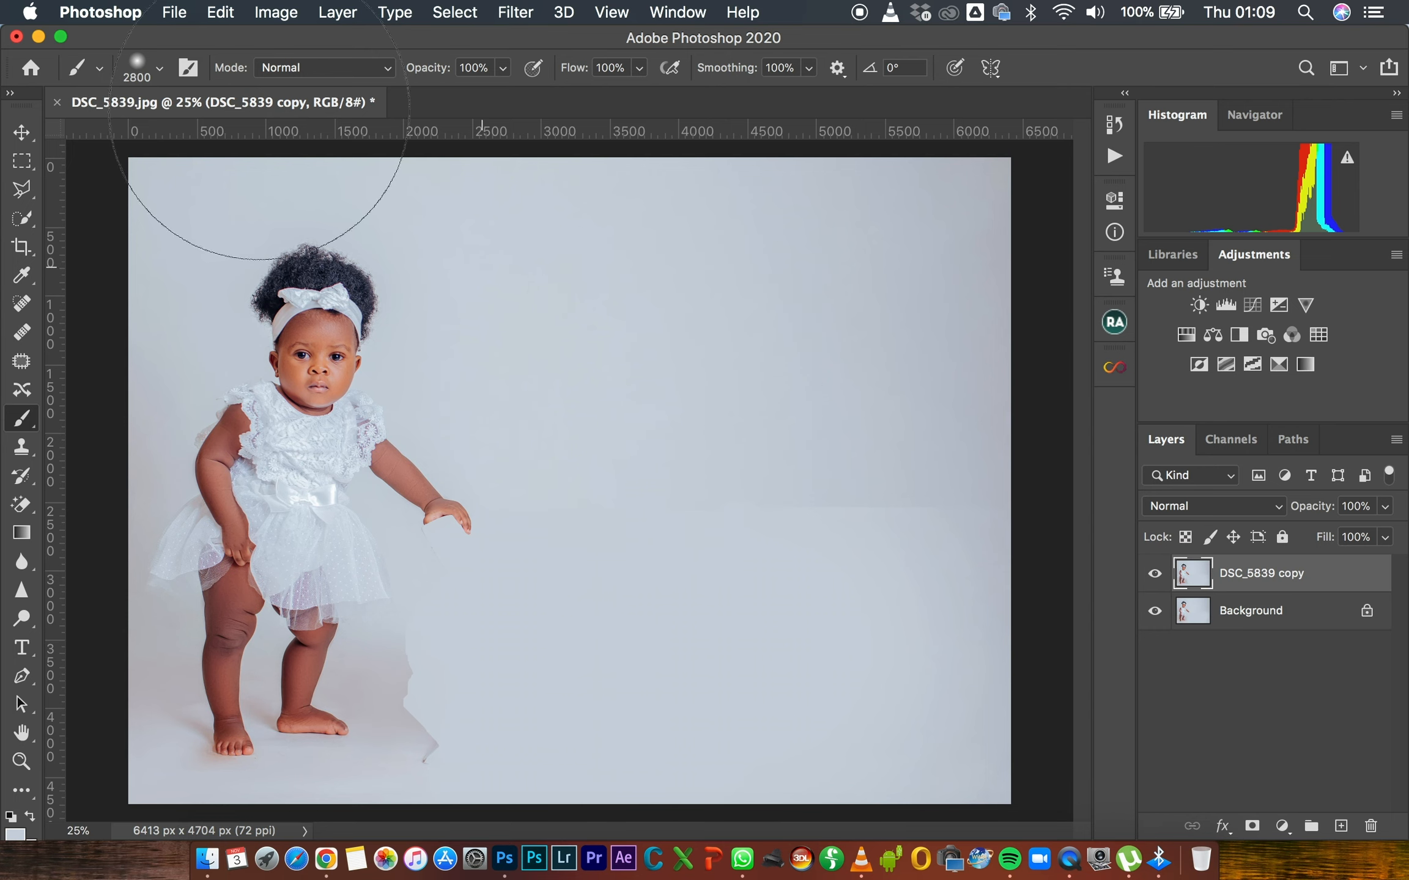
left_click(159, 68)
left_click(209, 130)
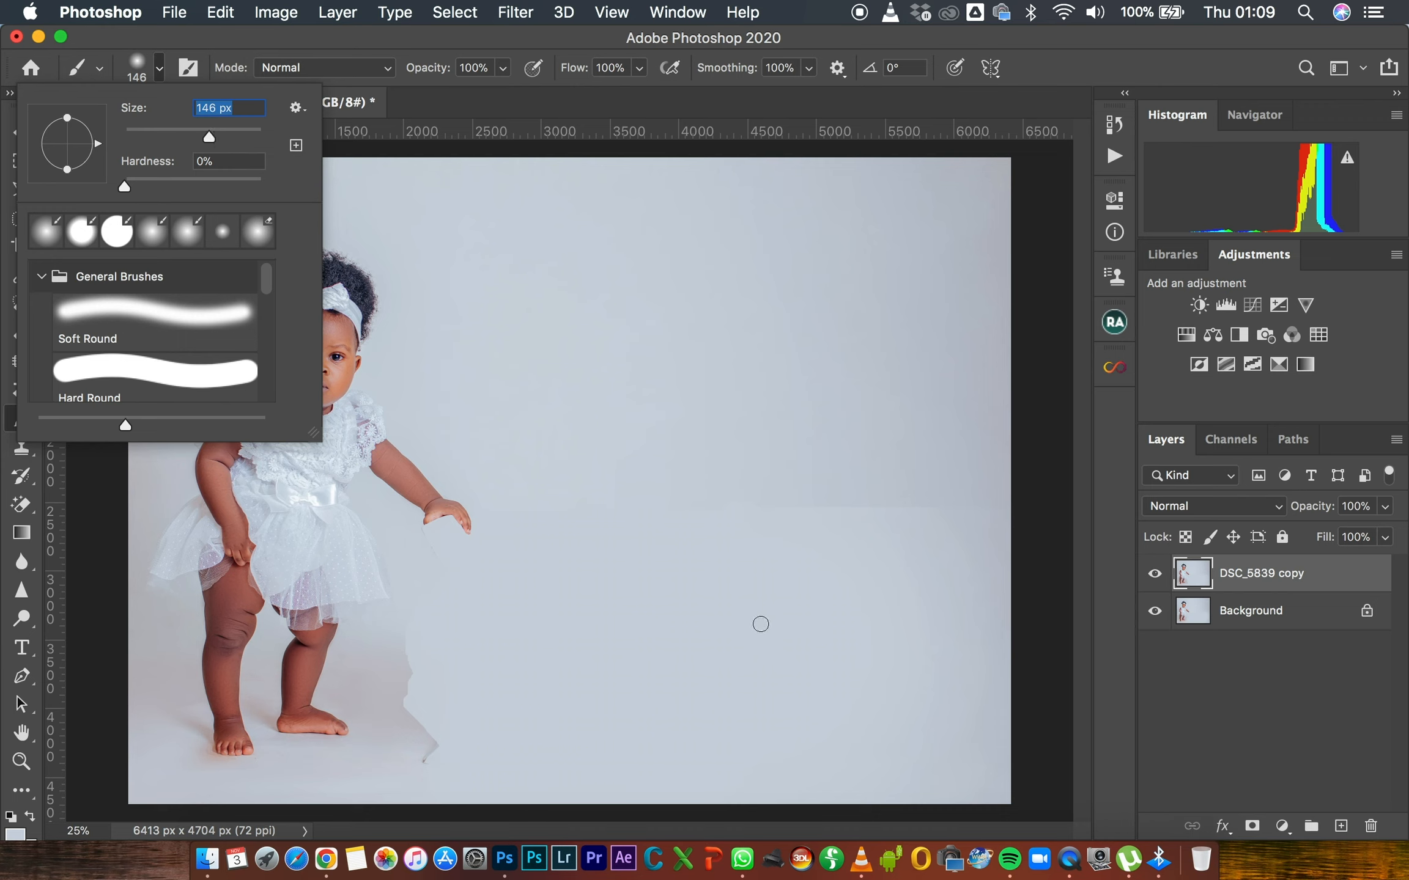
left_click(239, 130)
left_click(249, 133)
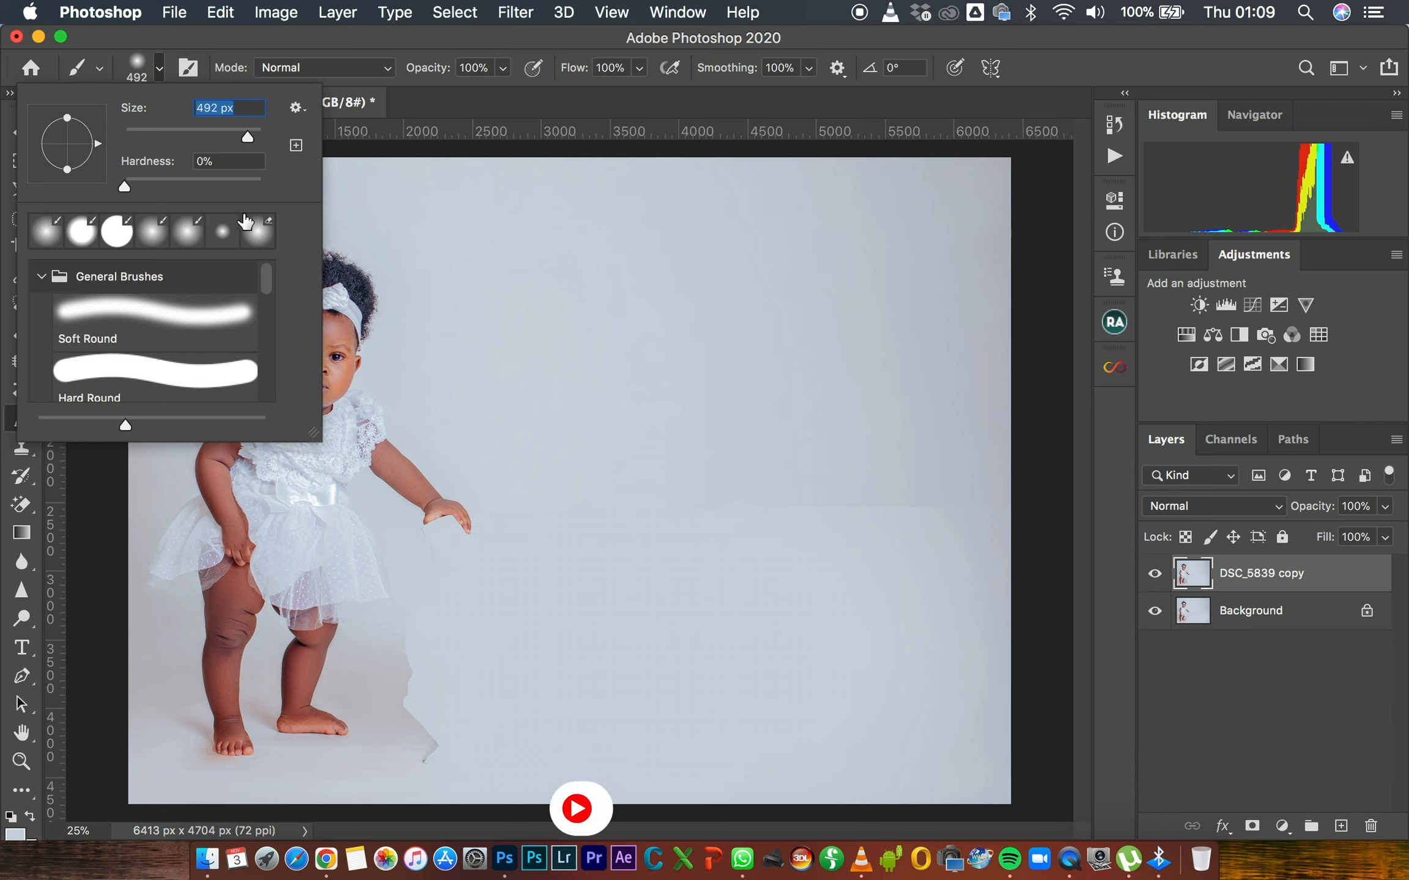
left_click(250, 135)
left_click_drag(249, 134, 250, 134)
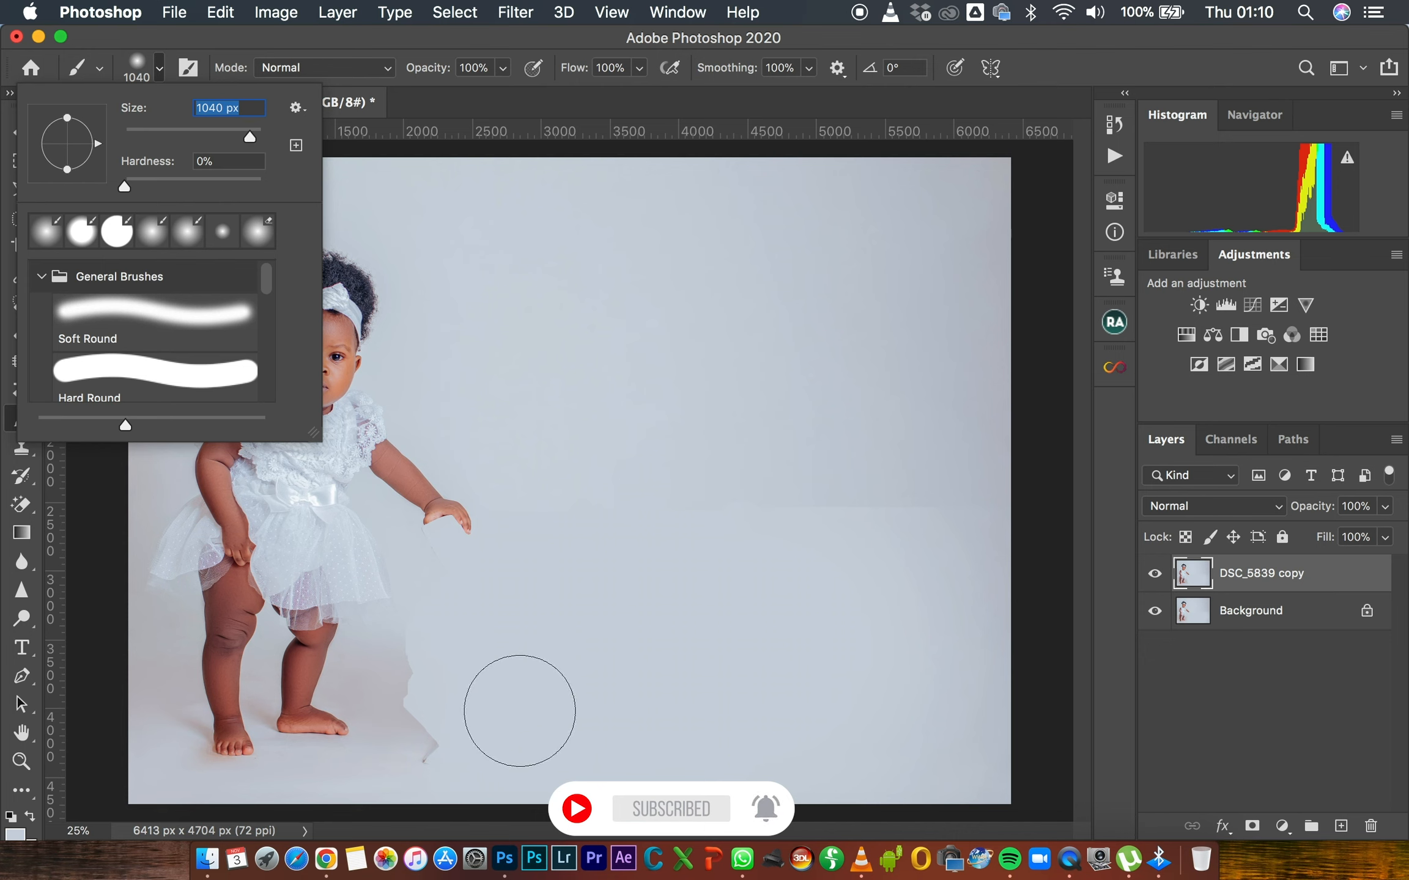
key("Return")
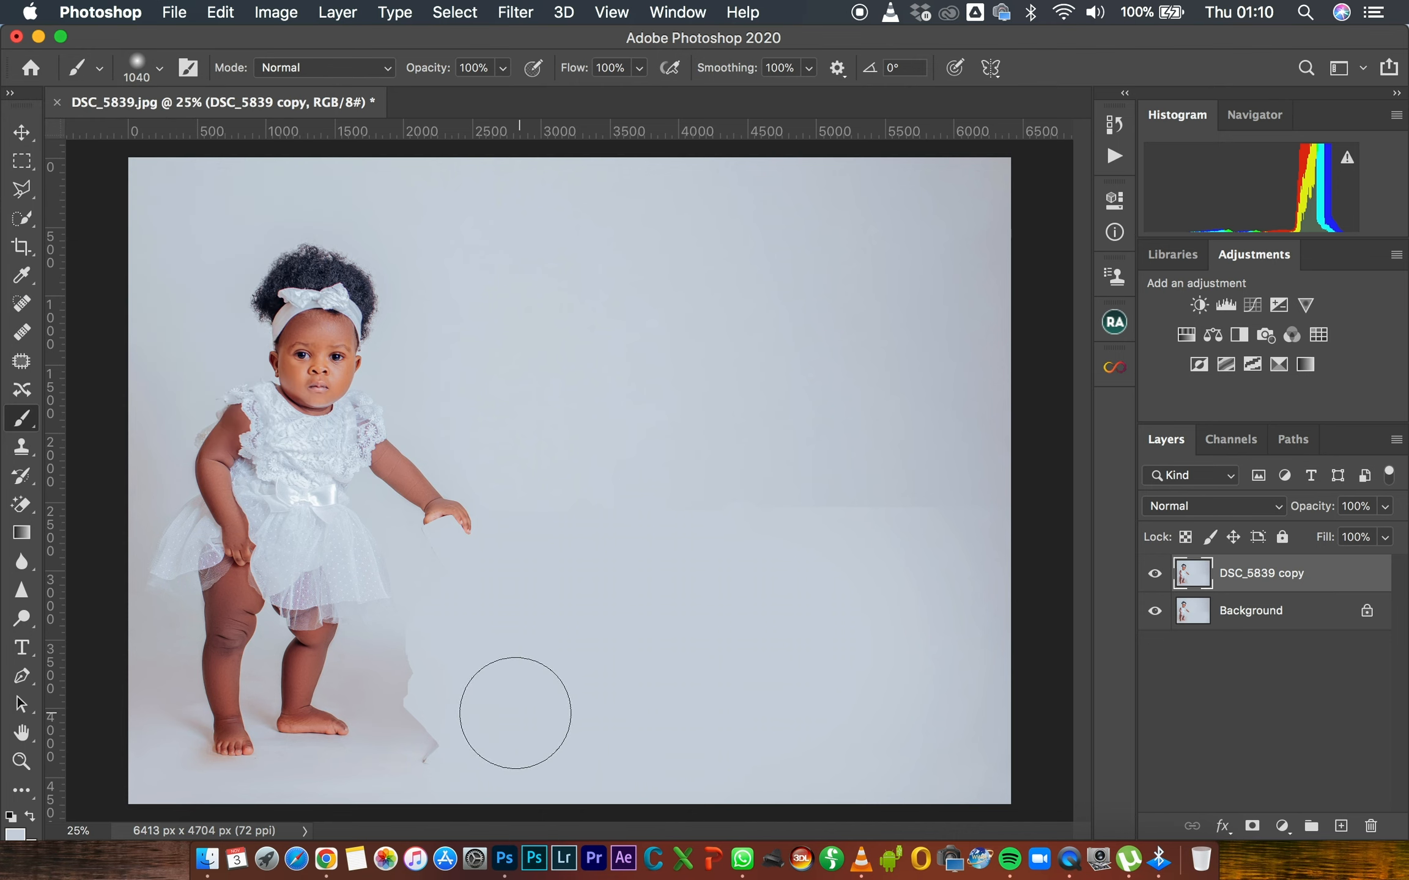
mouse_move(456, 763)
left_mouse_down()
mouse_move(462, 655)
mouse_move(442, 787)
mouse_move(459, 726)
mouse_move(439, 677)
left_mouse_up()
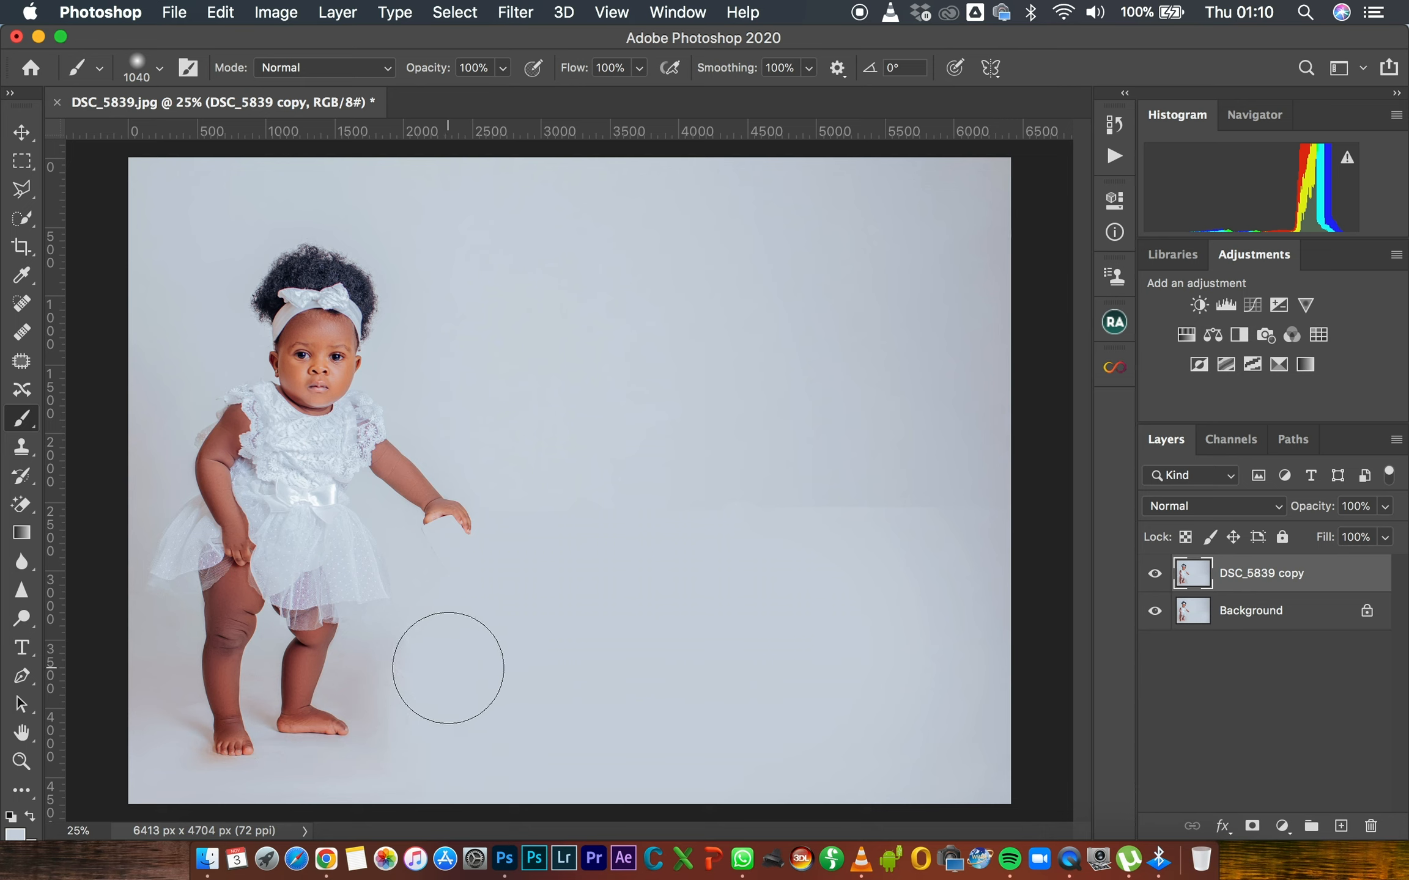
mouse_move(812, 566)
left_mouse_down()
mouse_move(779, 547)
mouse_move(860, 516)
mouse_move(860, 486)
mouse_move(976, 487)
mouse_move(1002, 550)
mouse_move(985, 407)
mouse_move(1005, 559)
mouse_move(979, 568)
mouse_move(940, 544)
mouse_move(975, 587)
mouse_move(900, 663)
mouse_move(677, 788)
mouse_move(588, 771)
mouse_move(432, 666)
left_mouse_up()
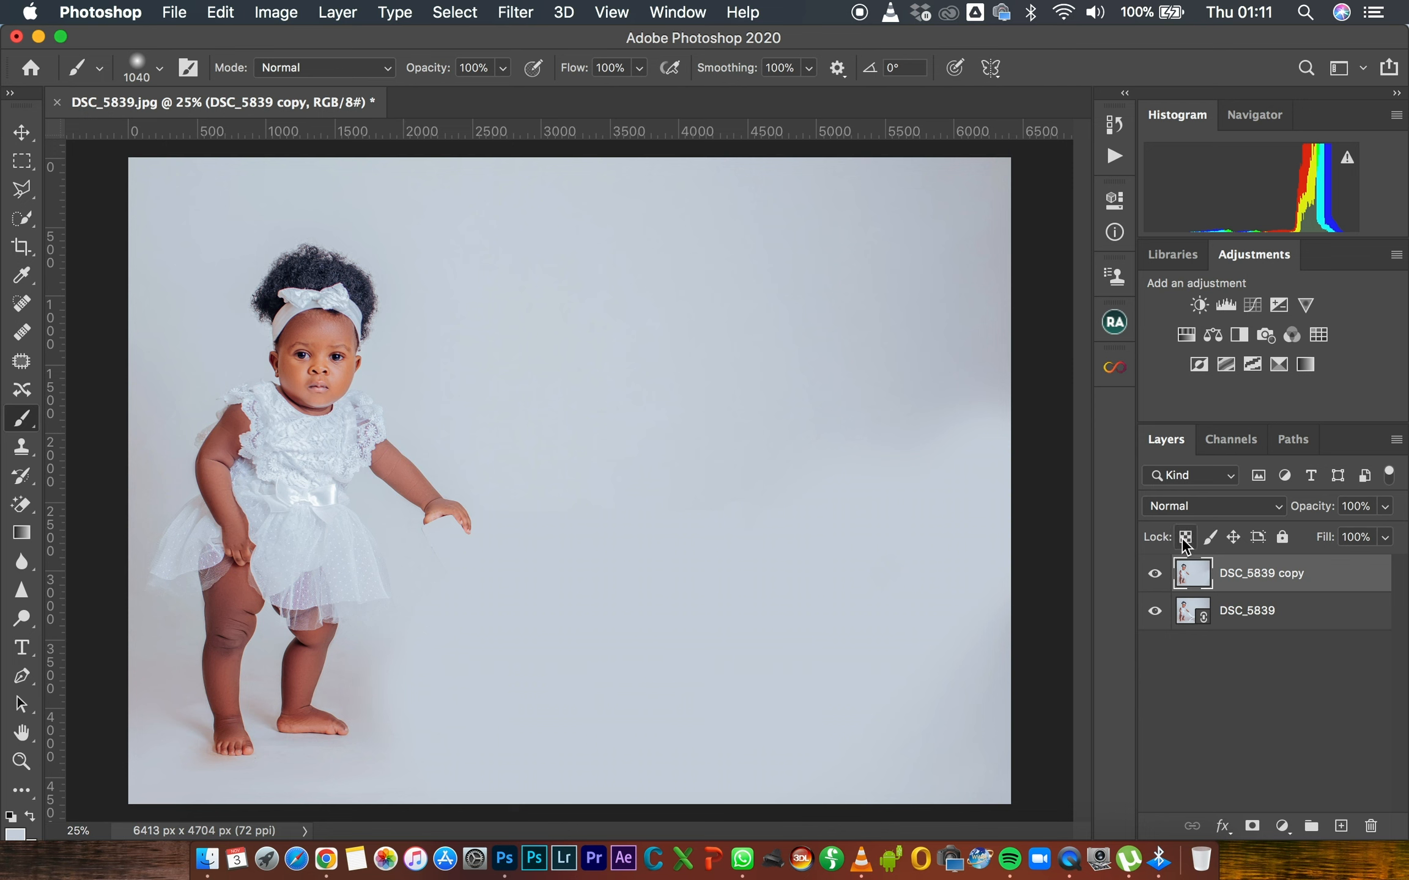
Toggle the DSC_5839 copy layer off and on to compare the retouched photo with the original.
left_click(1154, 574)
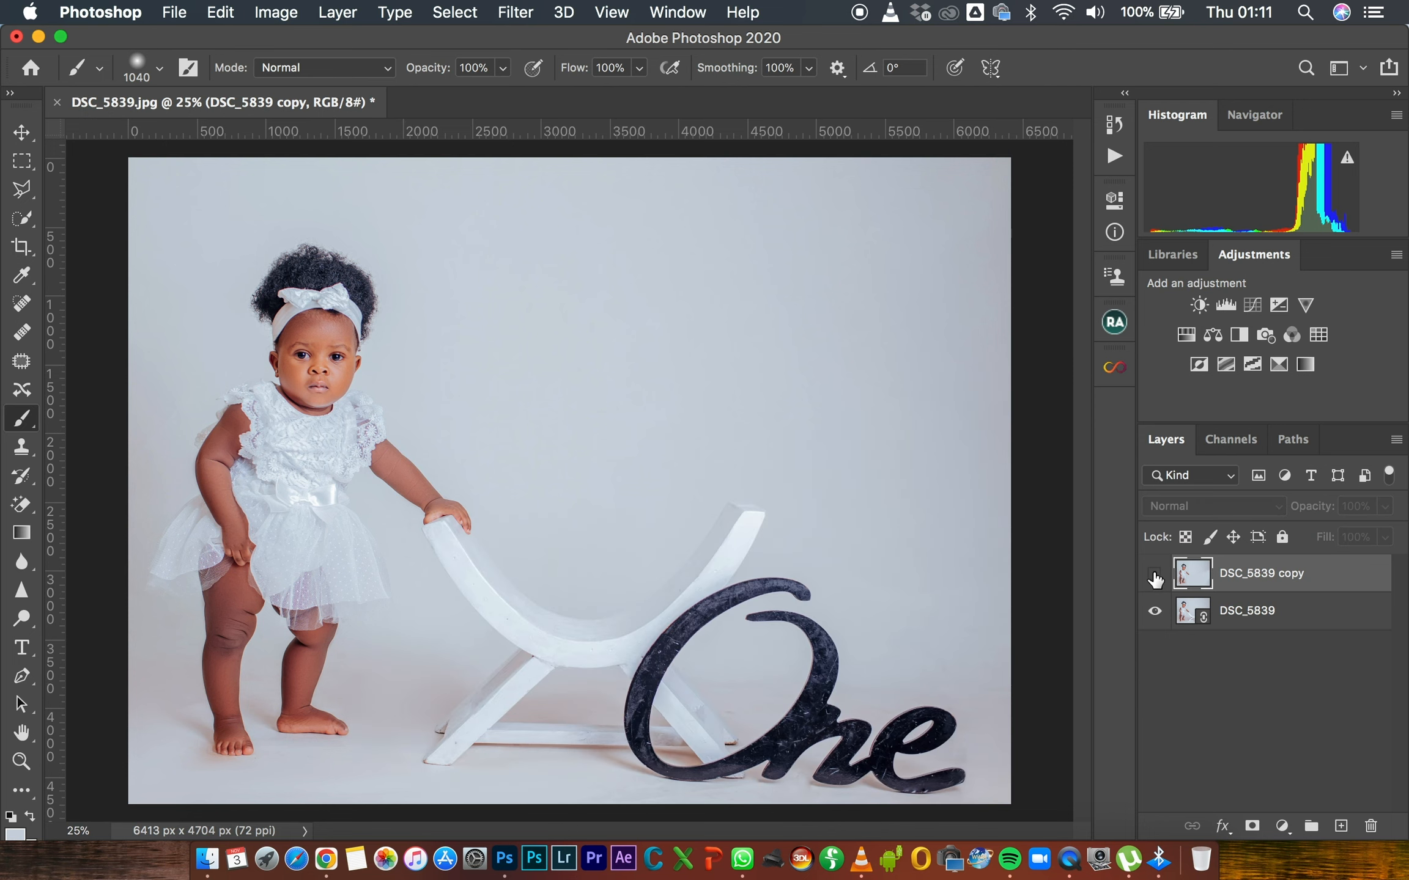
left_click(1154, 575)
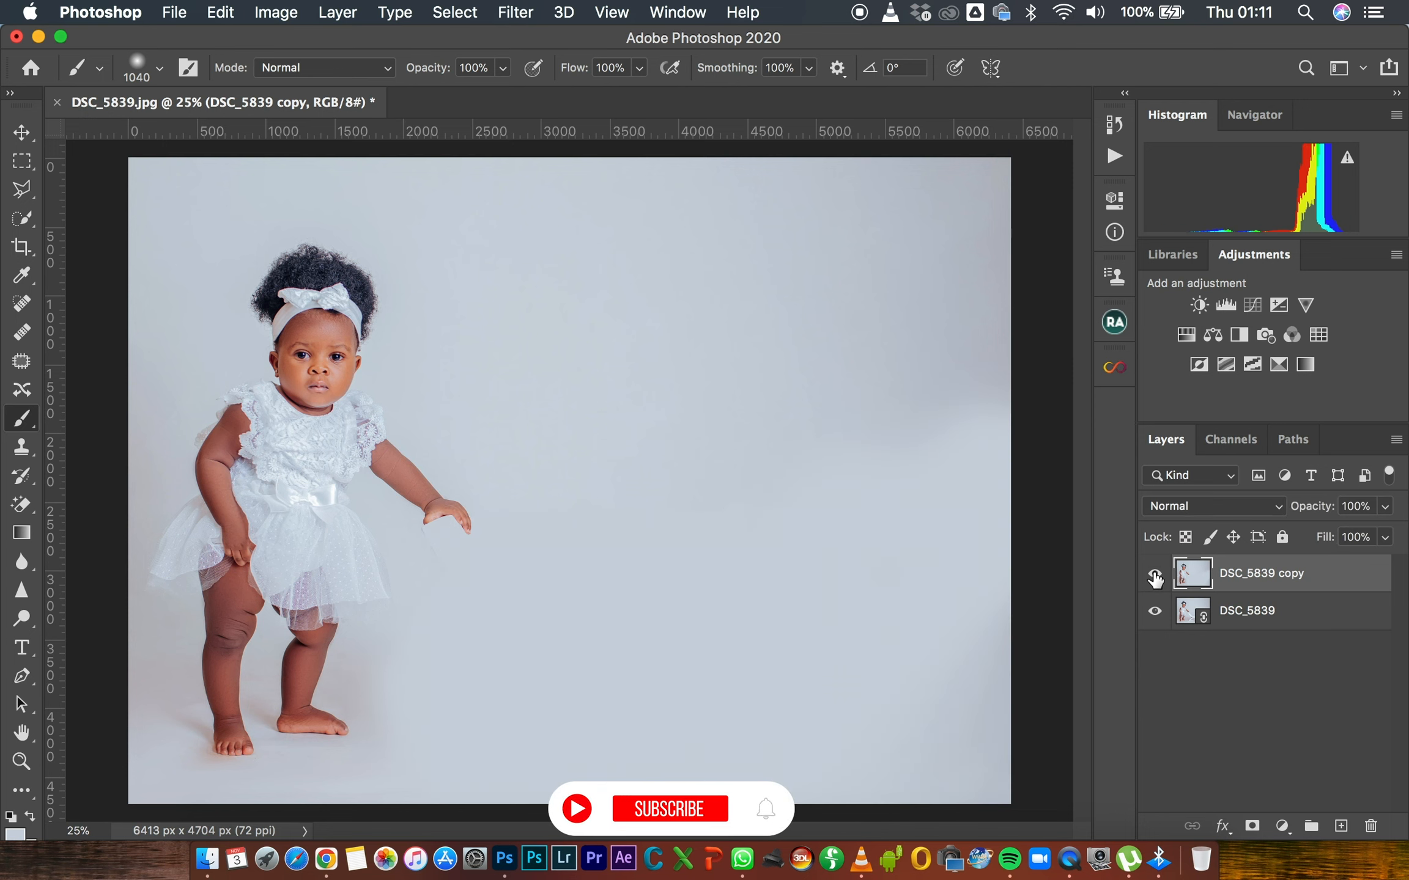